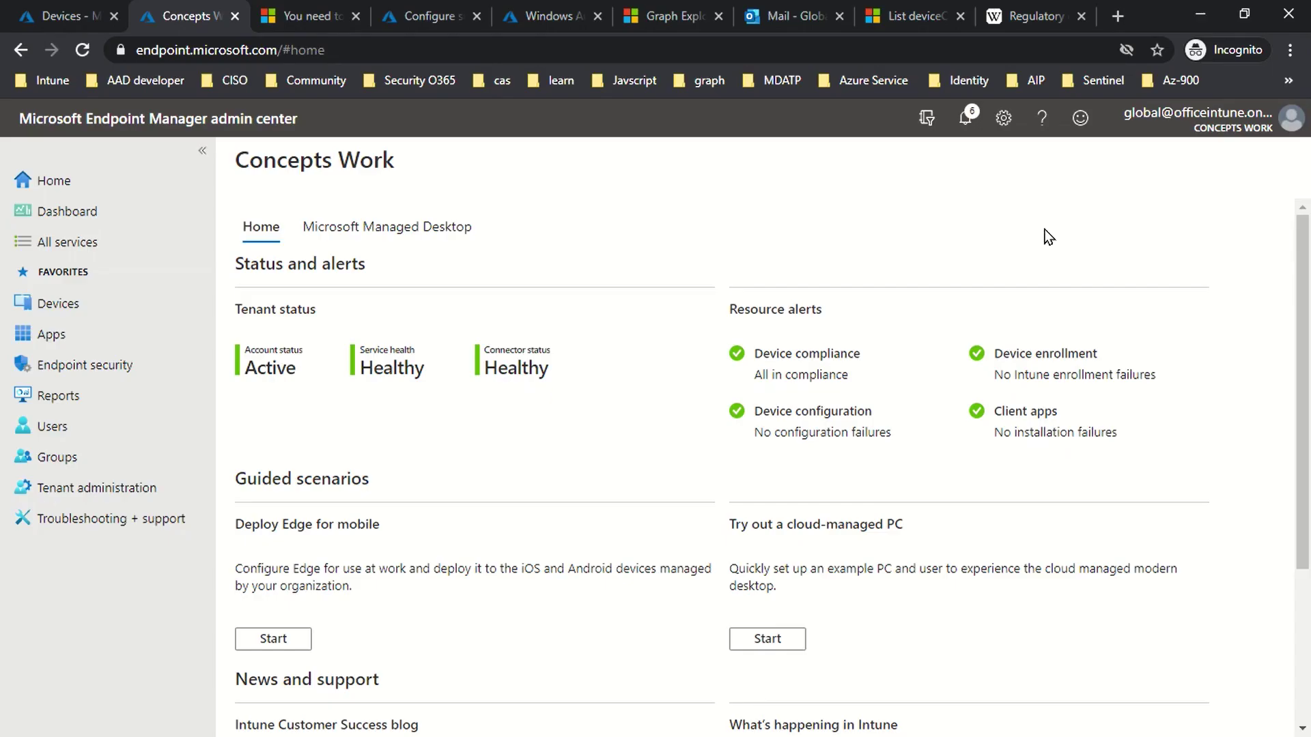
Open the Notifications templates under Devices > Compliance policies.
click(245, 51)
click(94, 313)
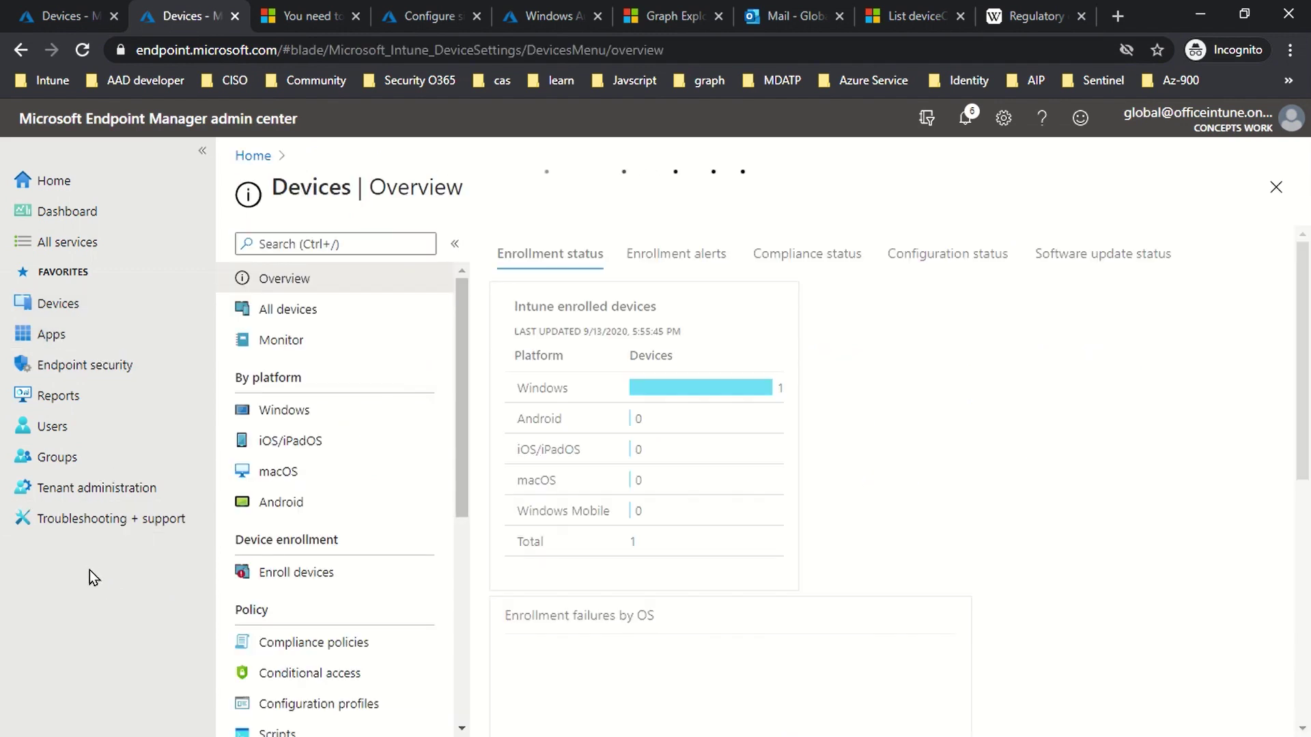
click(304, 647)
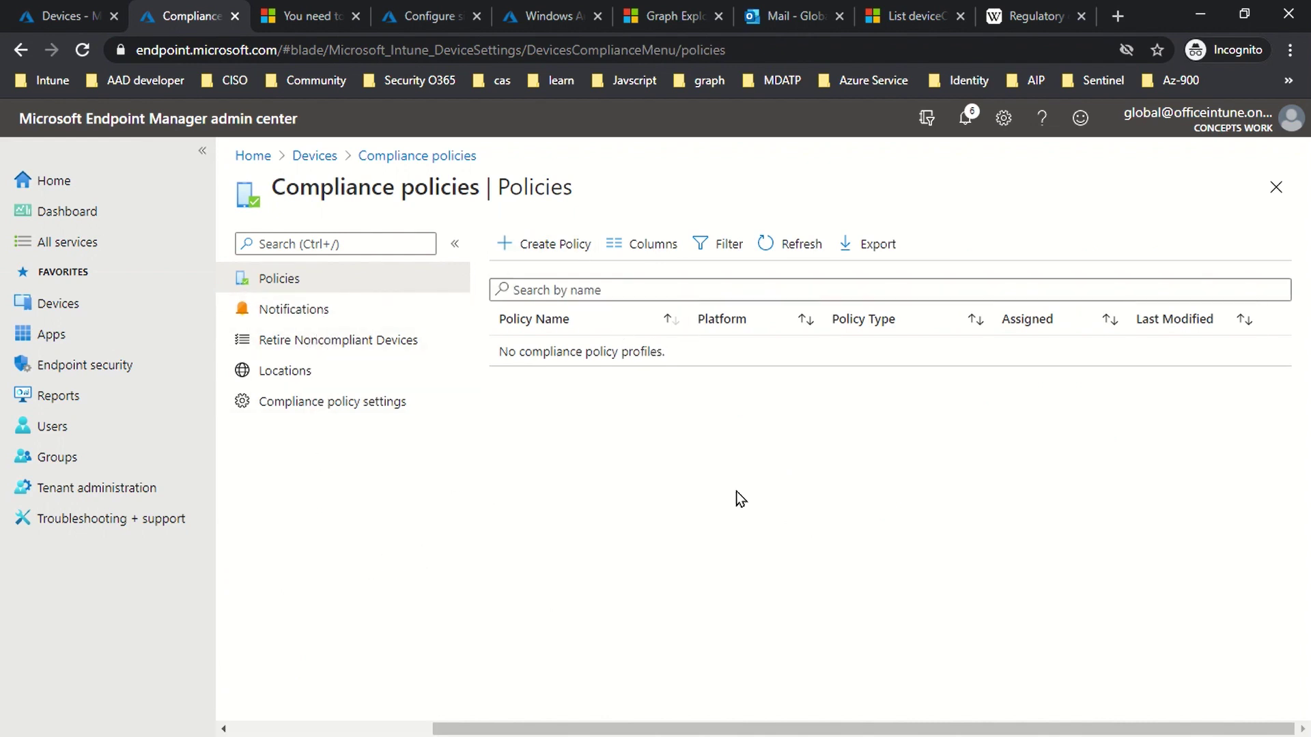
click(283, 314)
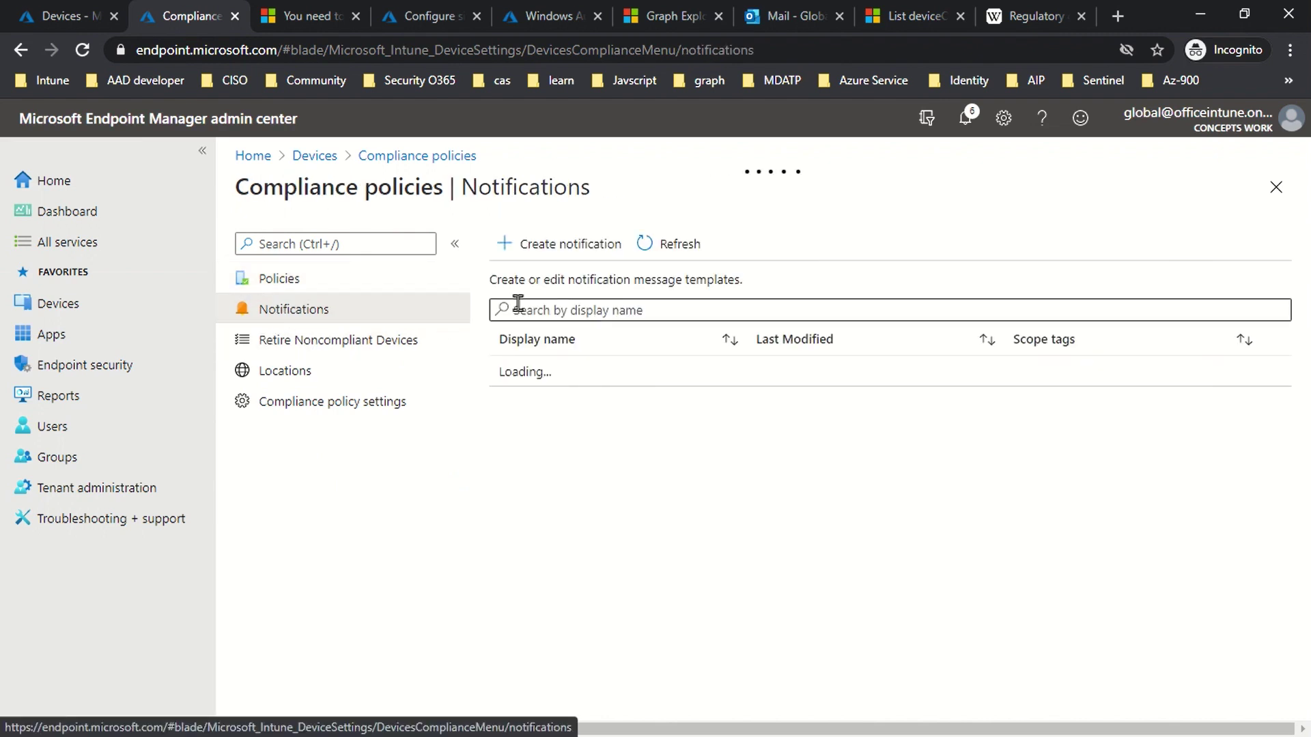
click(563, 249)
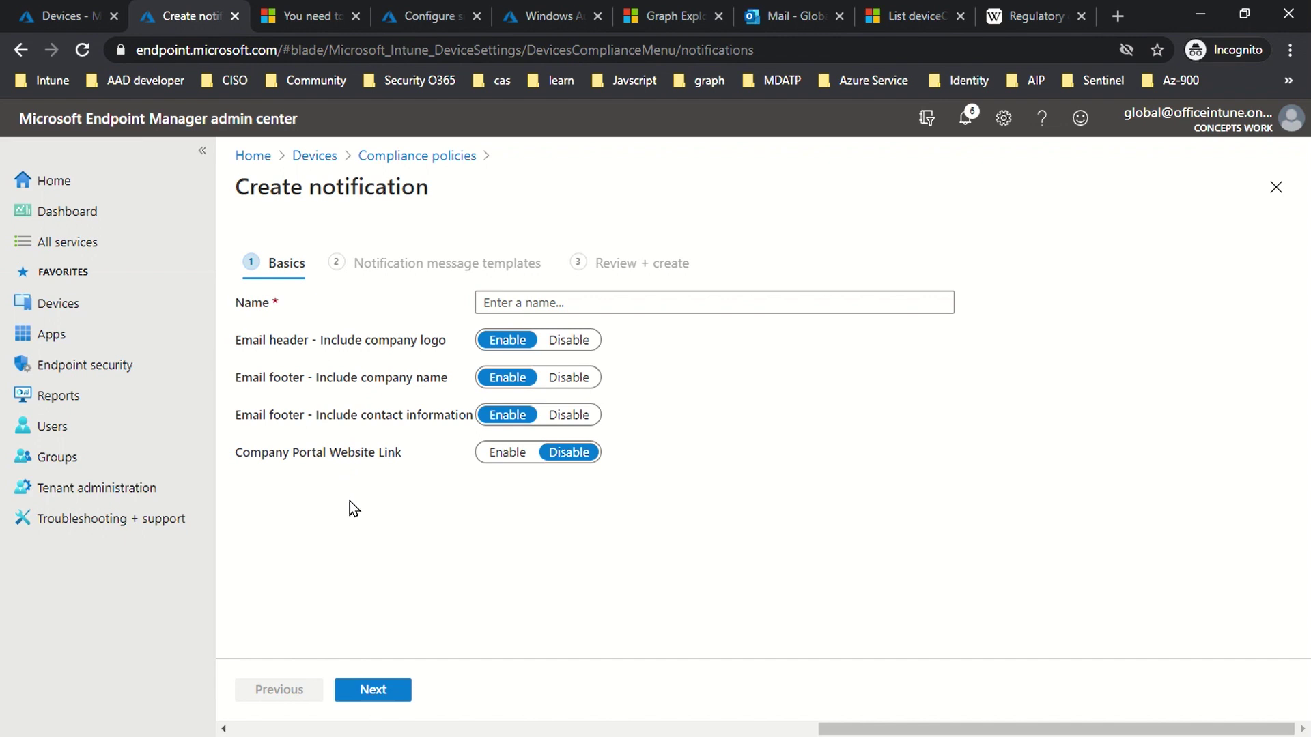
click(482, 458)
click(558, 416)
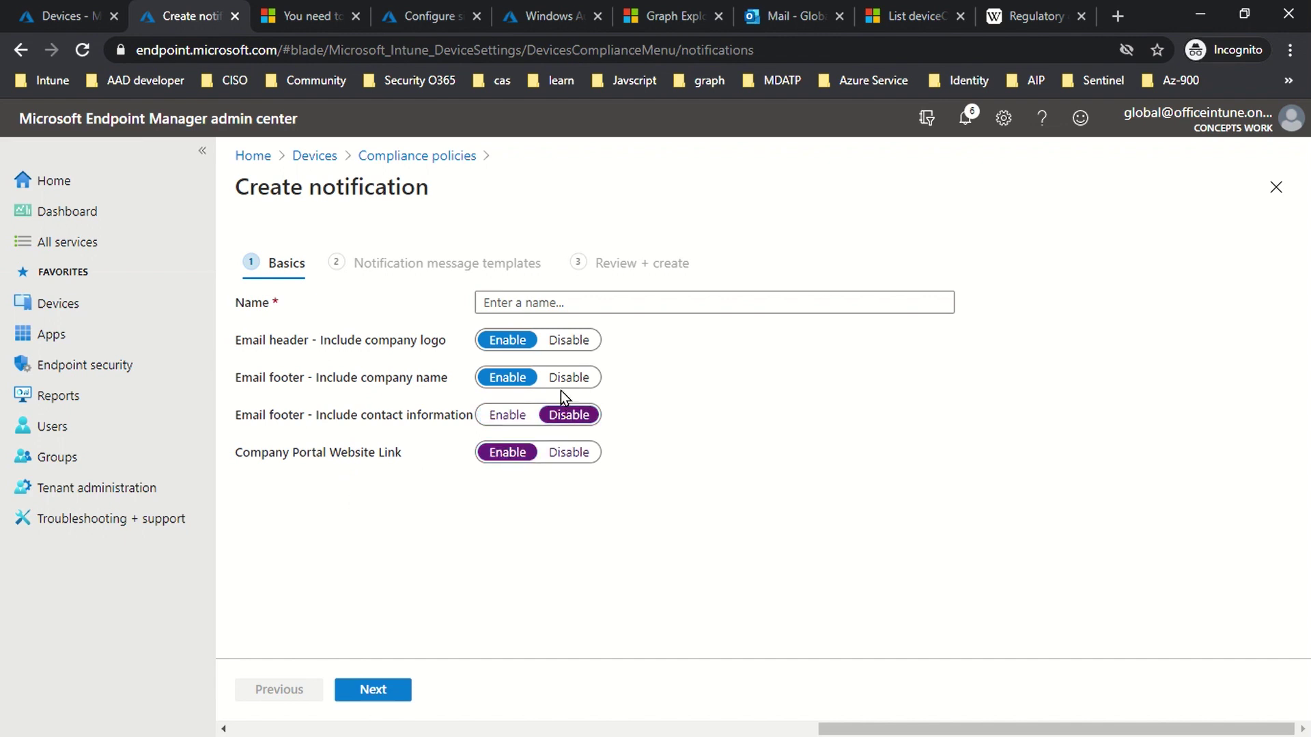
click(564, 341)
click(566, 379)
click(517, 415)
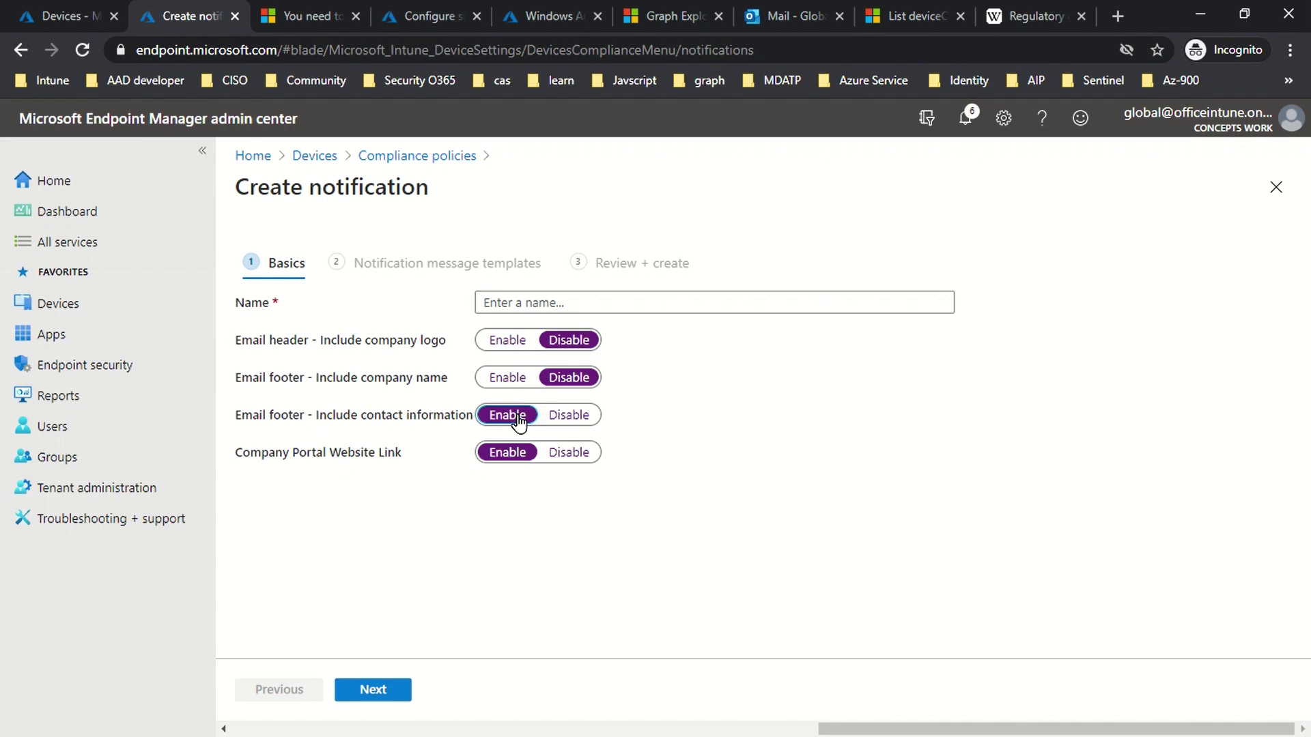
click(506, 380)
click(493, 342)
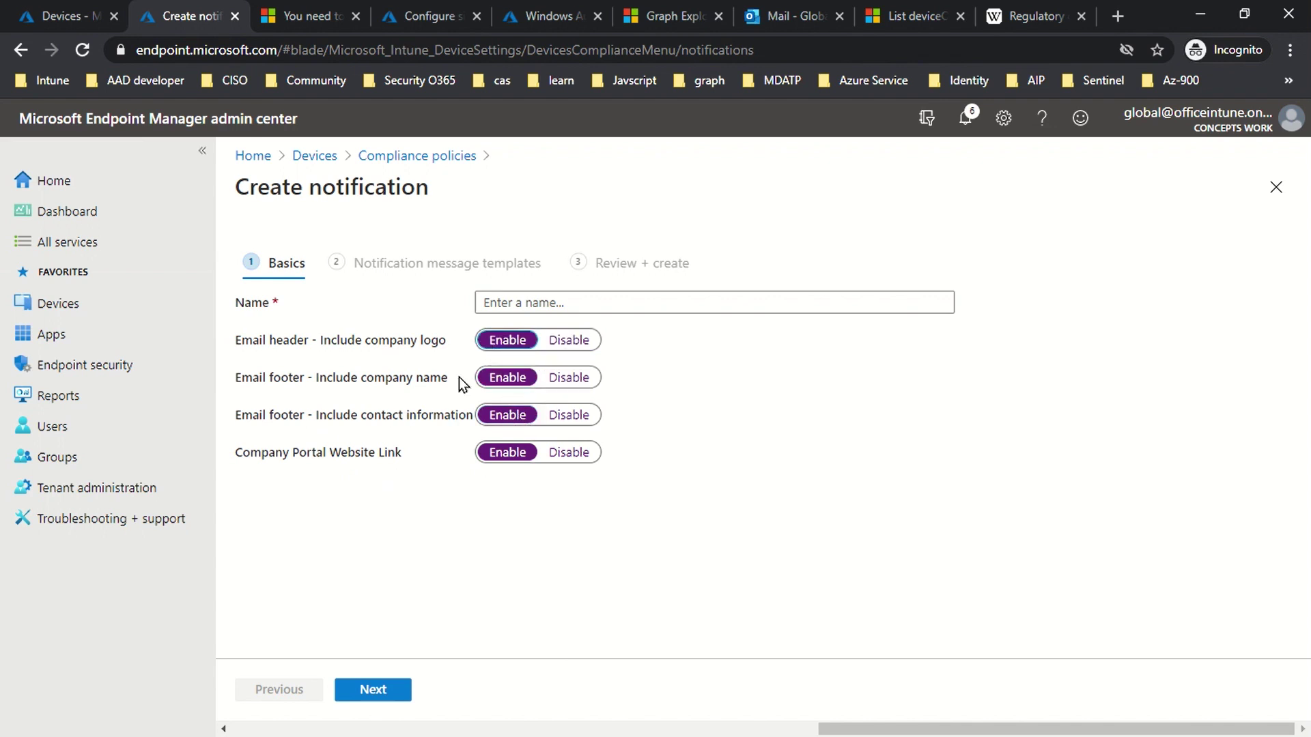
click(497, 301)
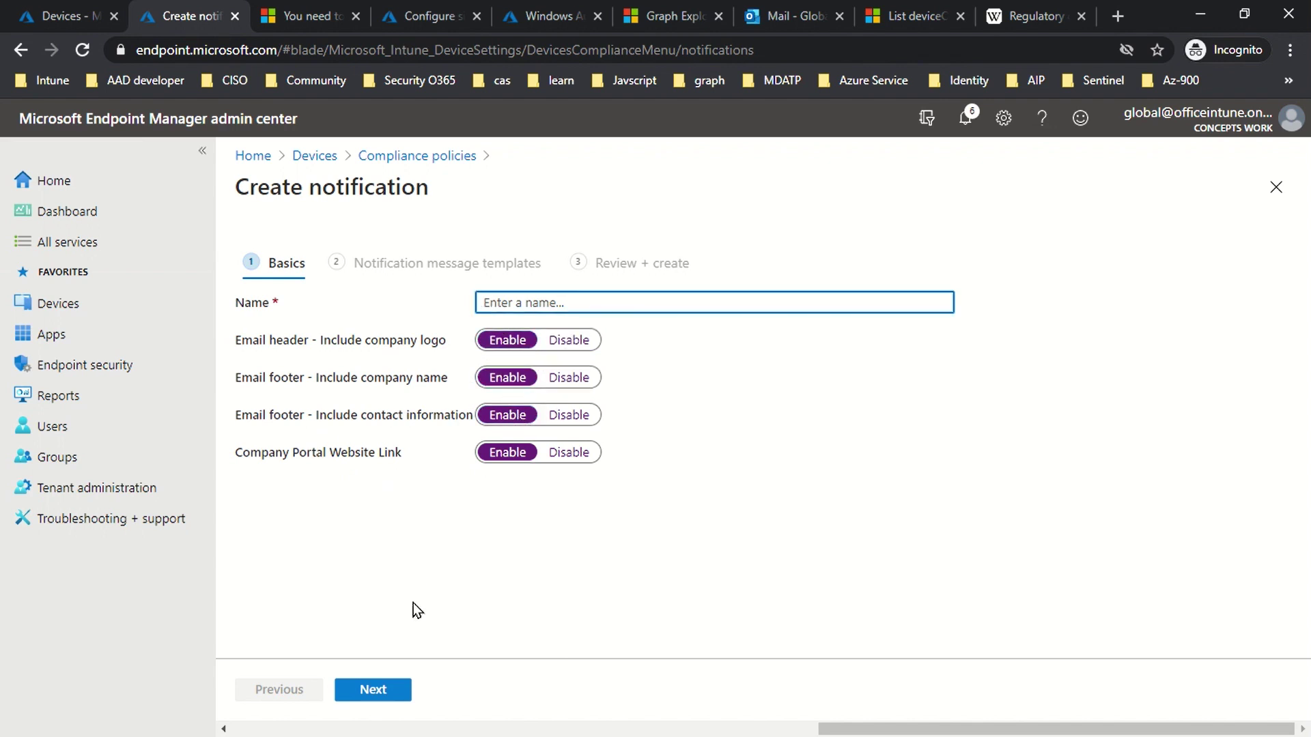
text(Test)
click(372, 691)
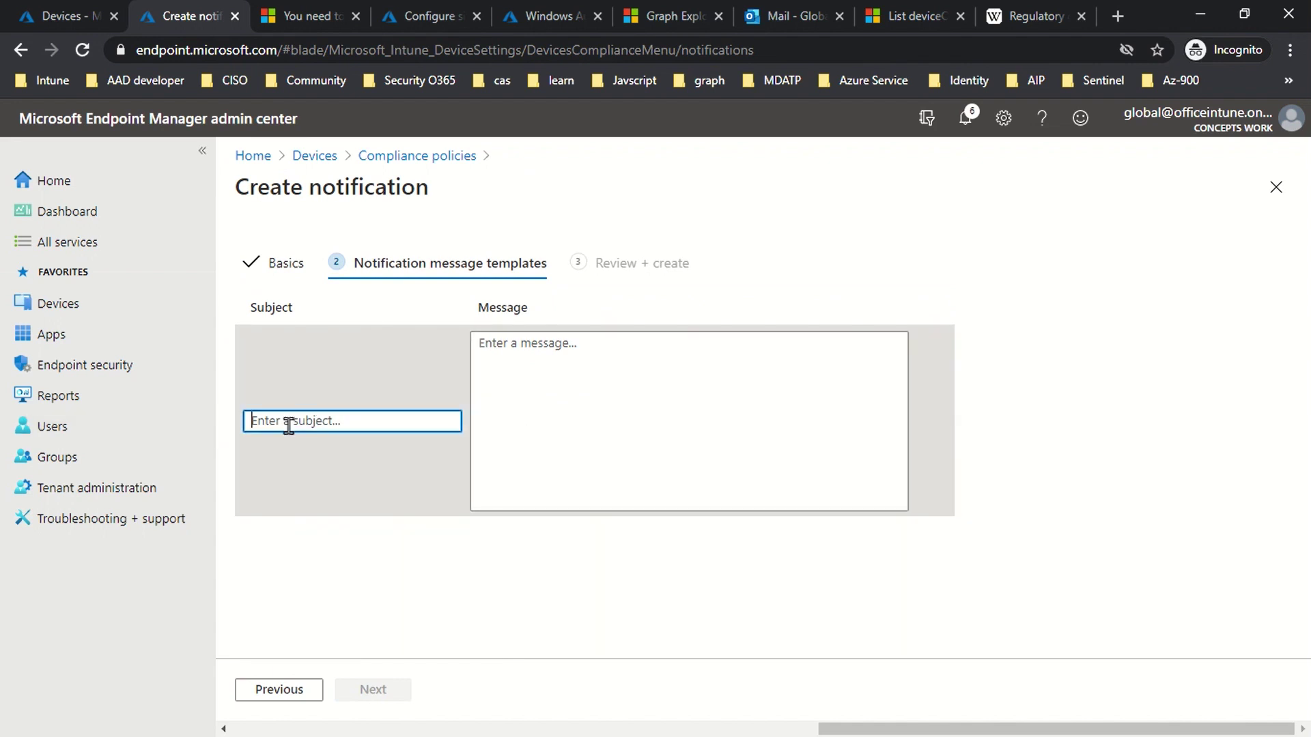
click(633, 428)
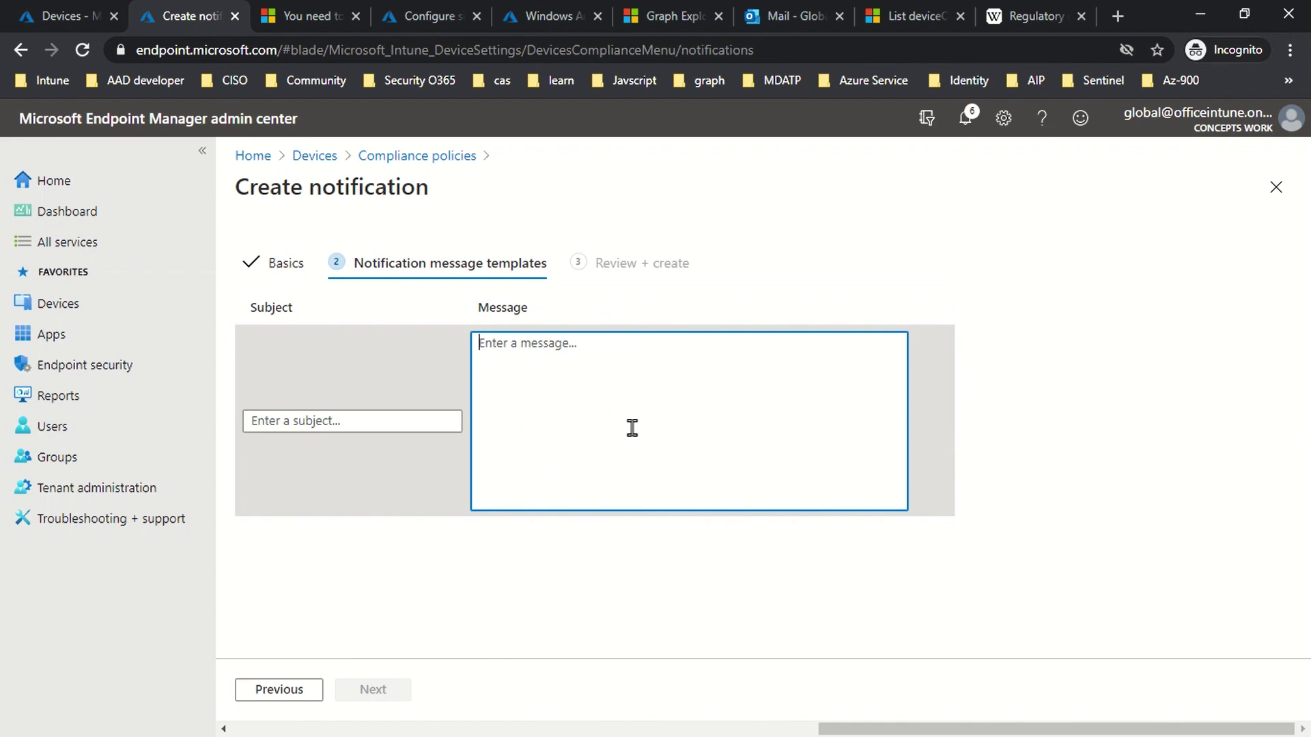
click(1276, 188)
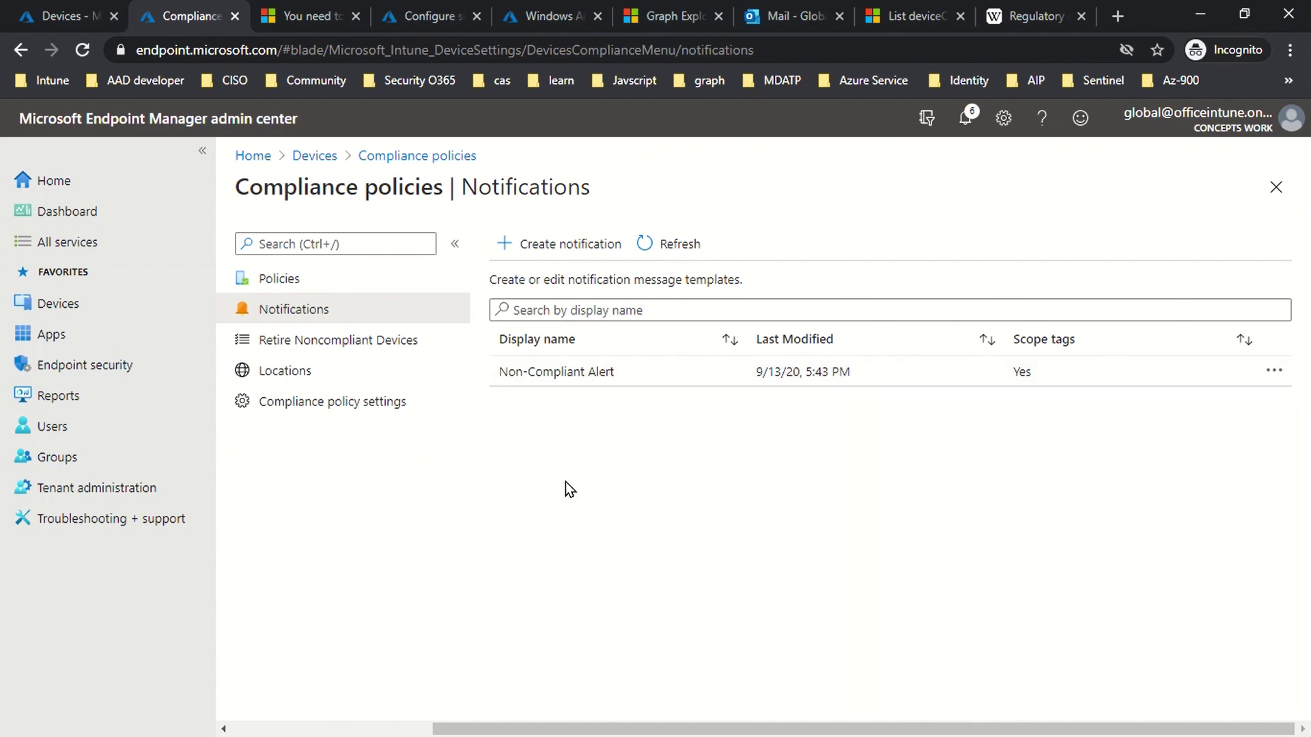
click(577, 382)
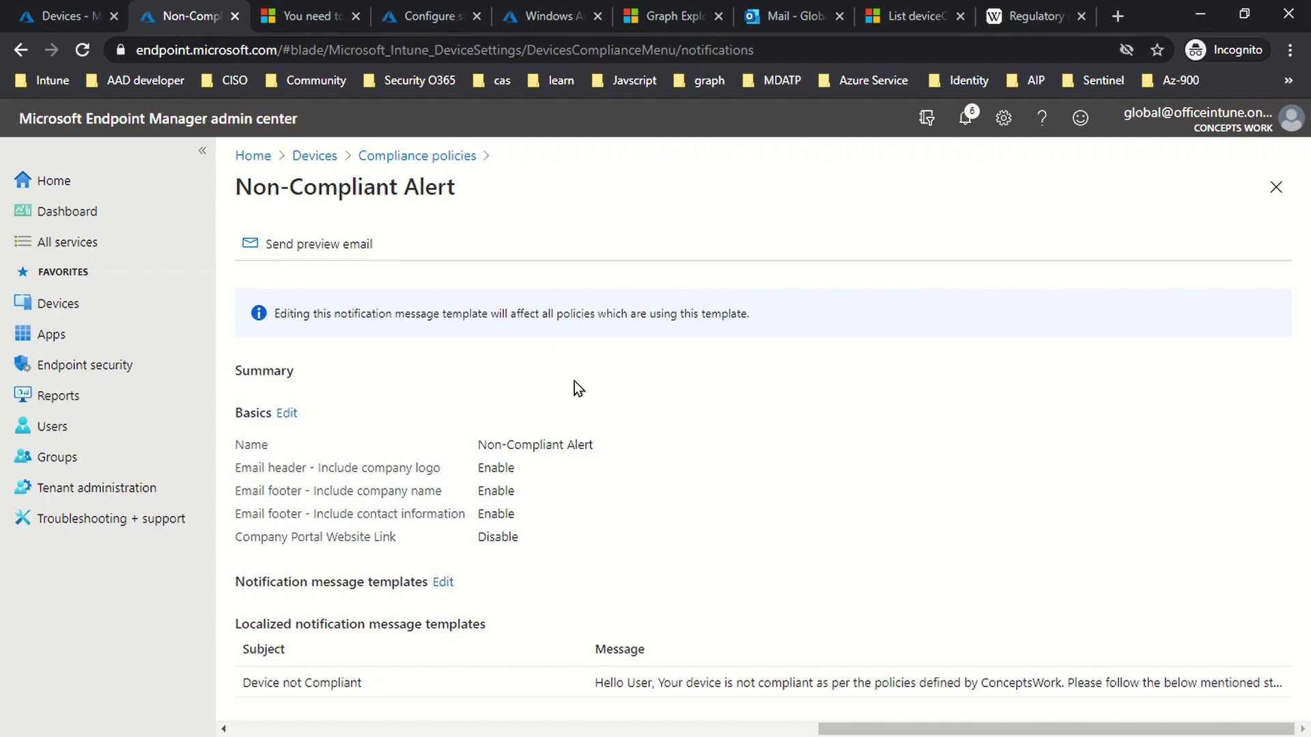
click(445, 586)
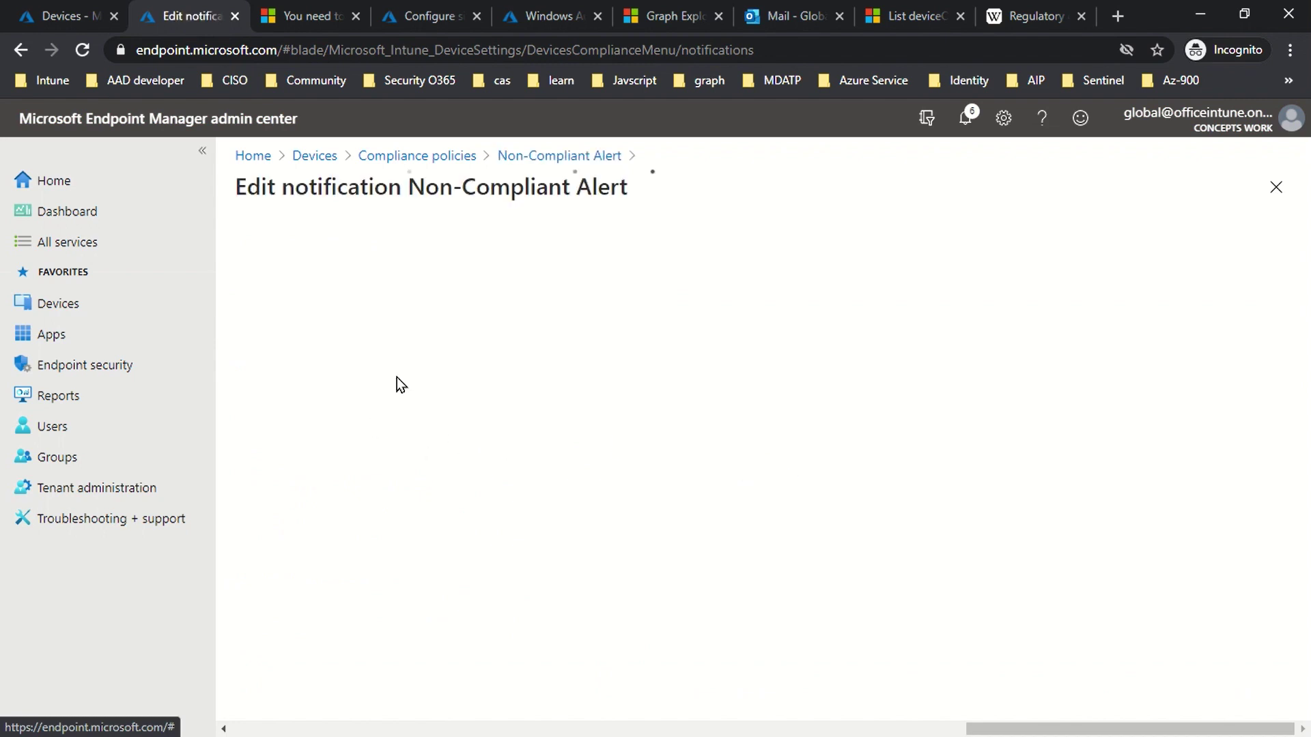
click(611, 441)
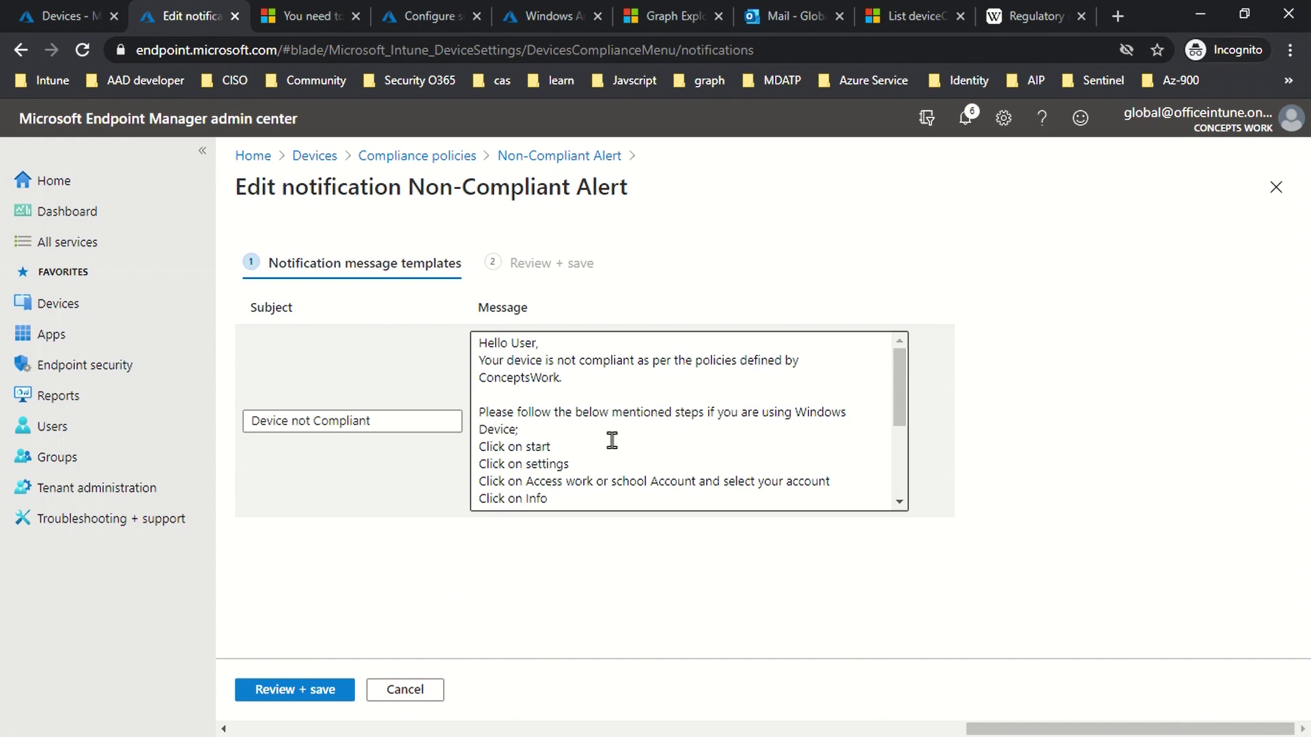
click(614, 399)
scroll(668, 392, down, 3)
scroll(665, 398, up, 2)
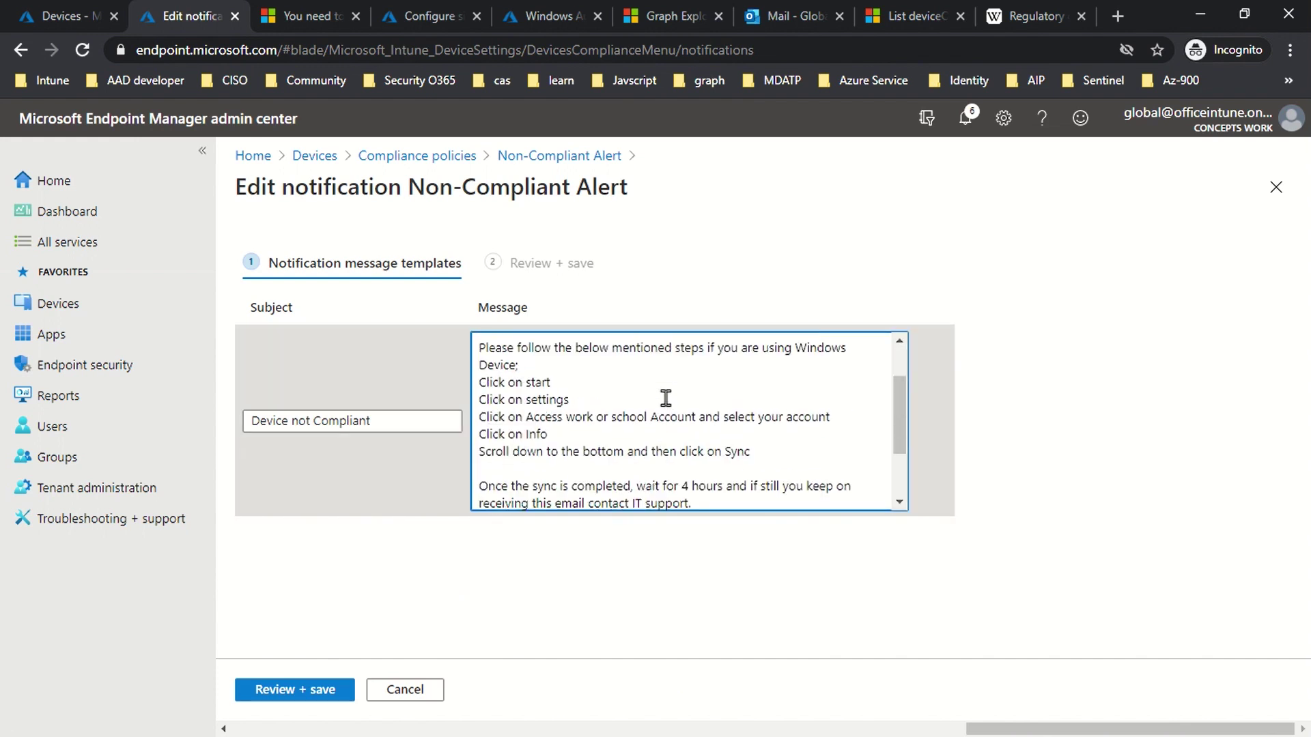
drag(683, 353, 816, 378)
click(724, 421)
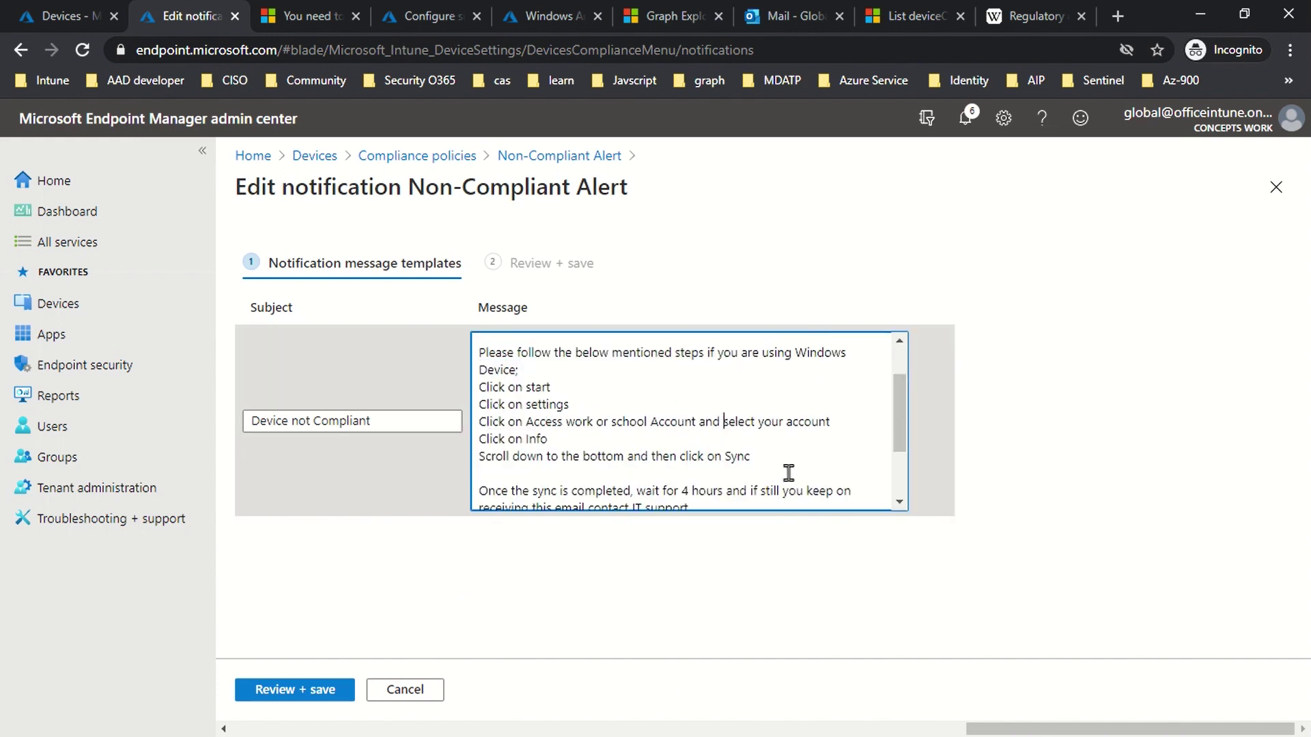
drag(790, 457, 479, 369)
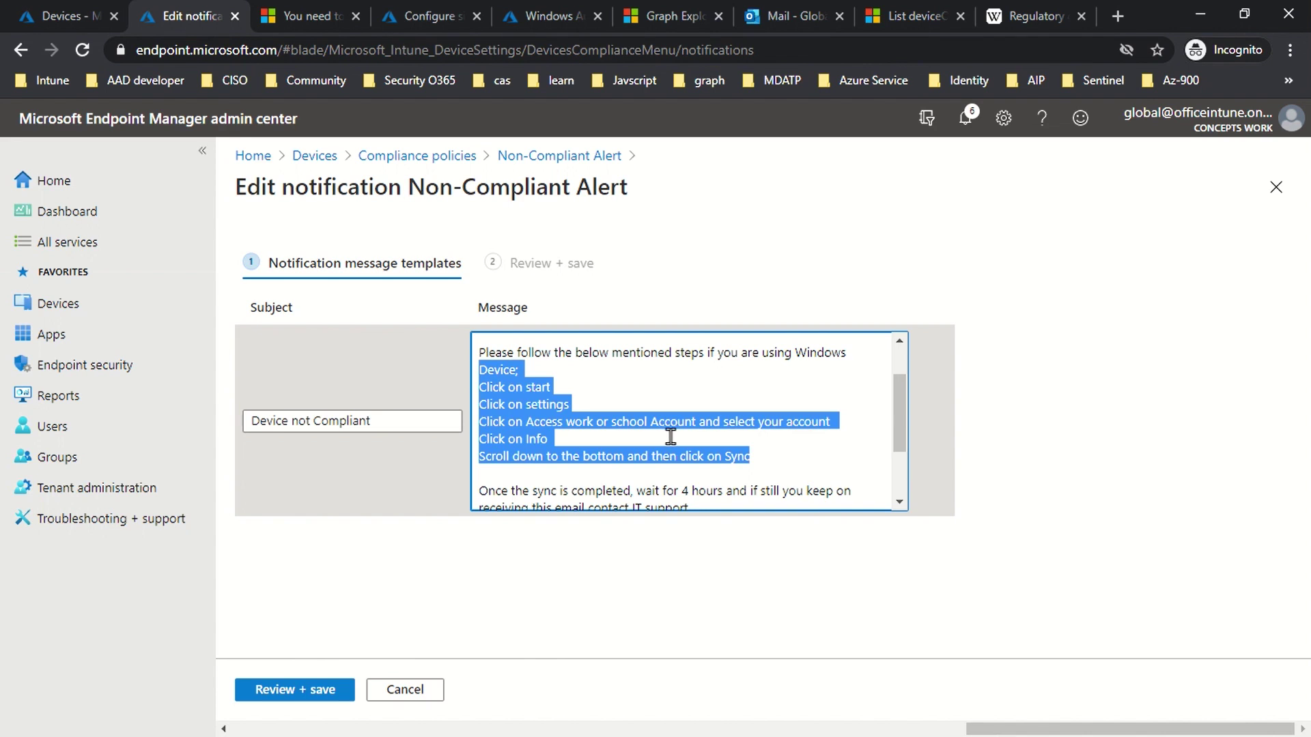
click(665, 451)
scroll(662, 451, down, 3)
drag(502, 448, 652, 450)
click(649, 451)
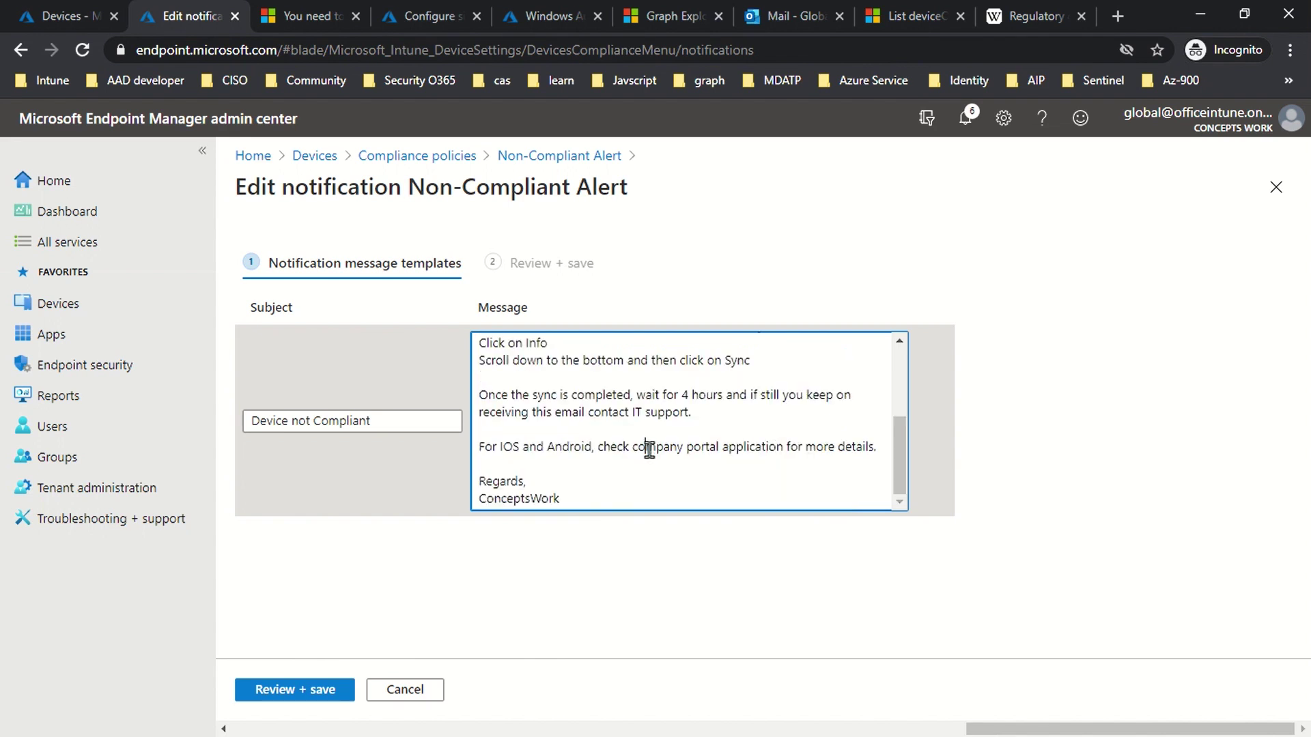
drag(602, 449, 692, 452)
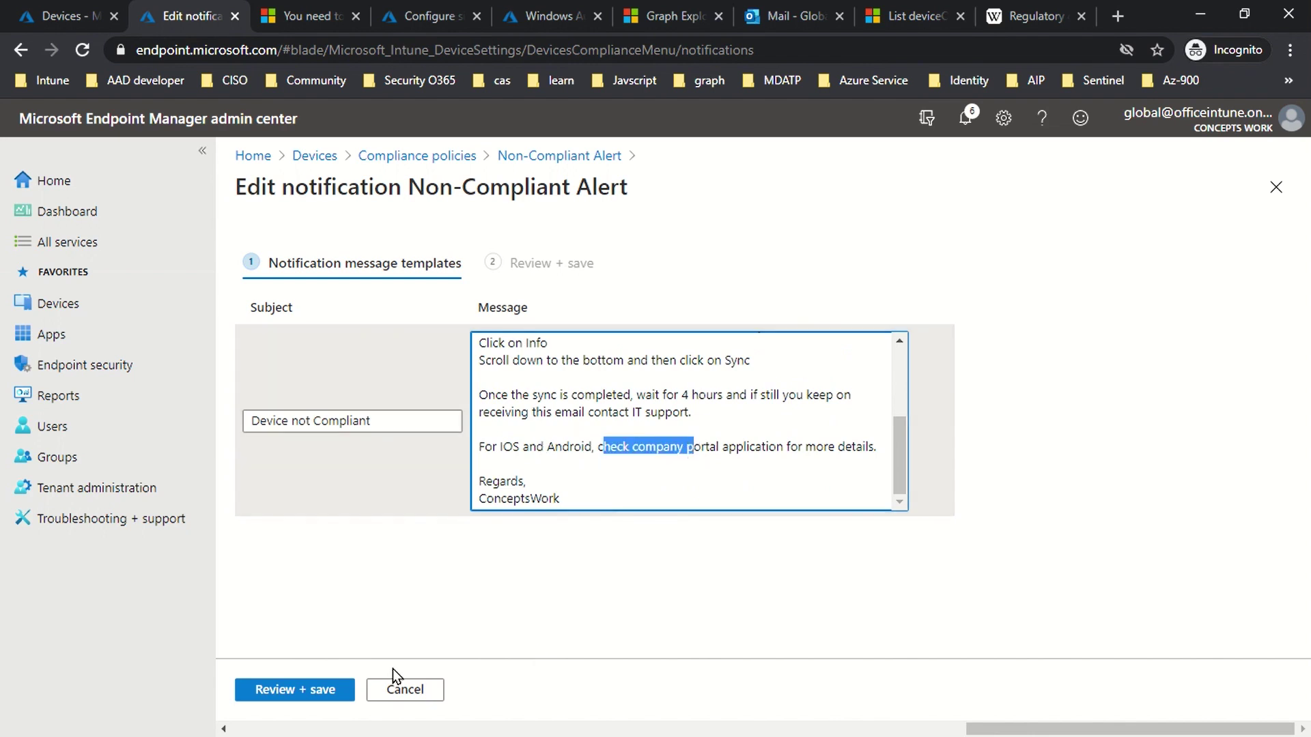
click(403, 691)
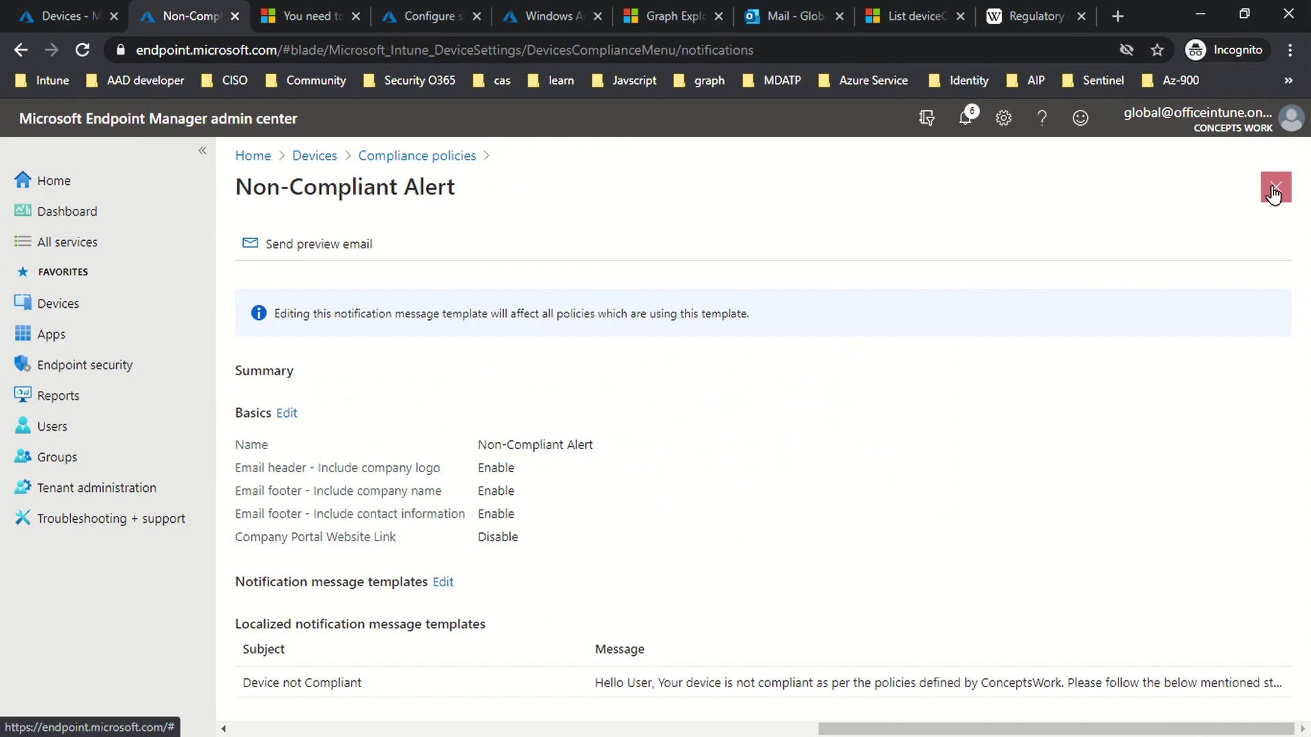
click(1275, 186)
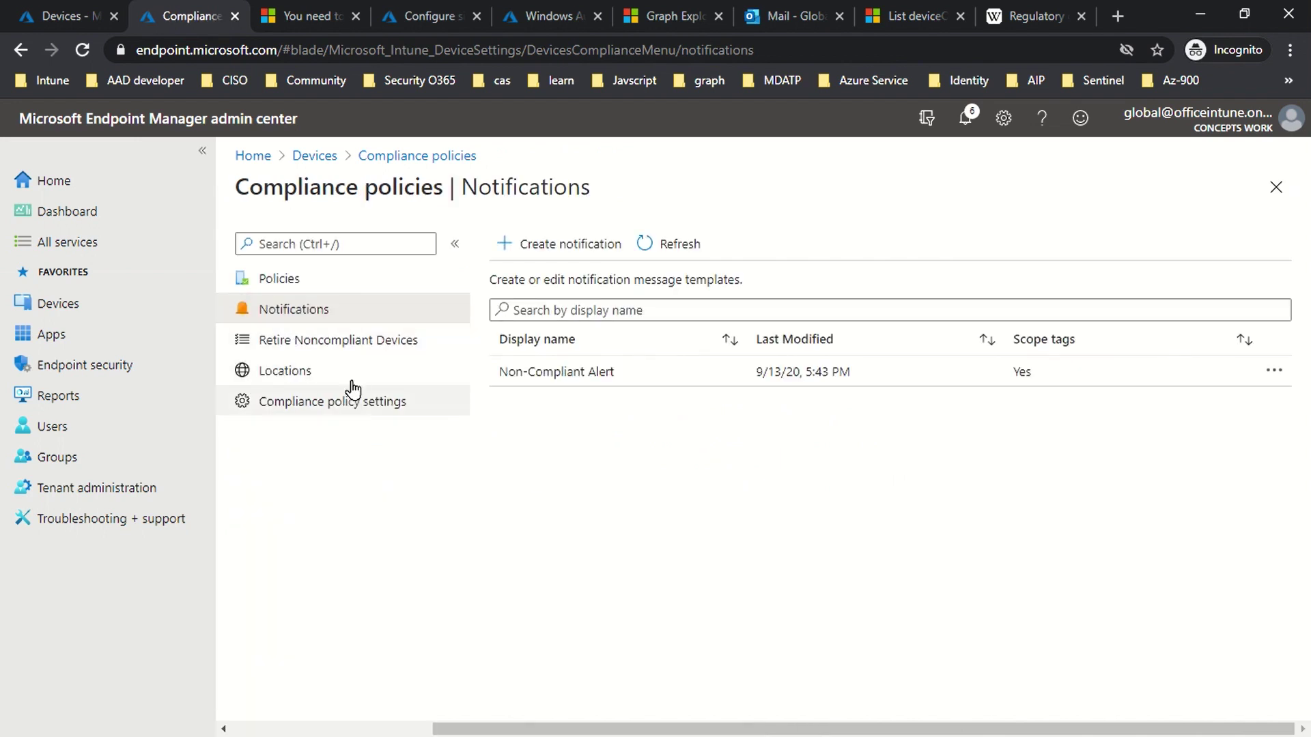
Check Retire Noncompliant Devices and Locations, then view Compliance policy settings (no-policy devices Not Compliant, 2-day validity).
click(302, 341)
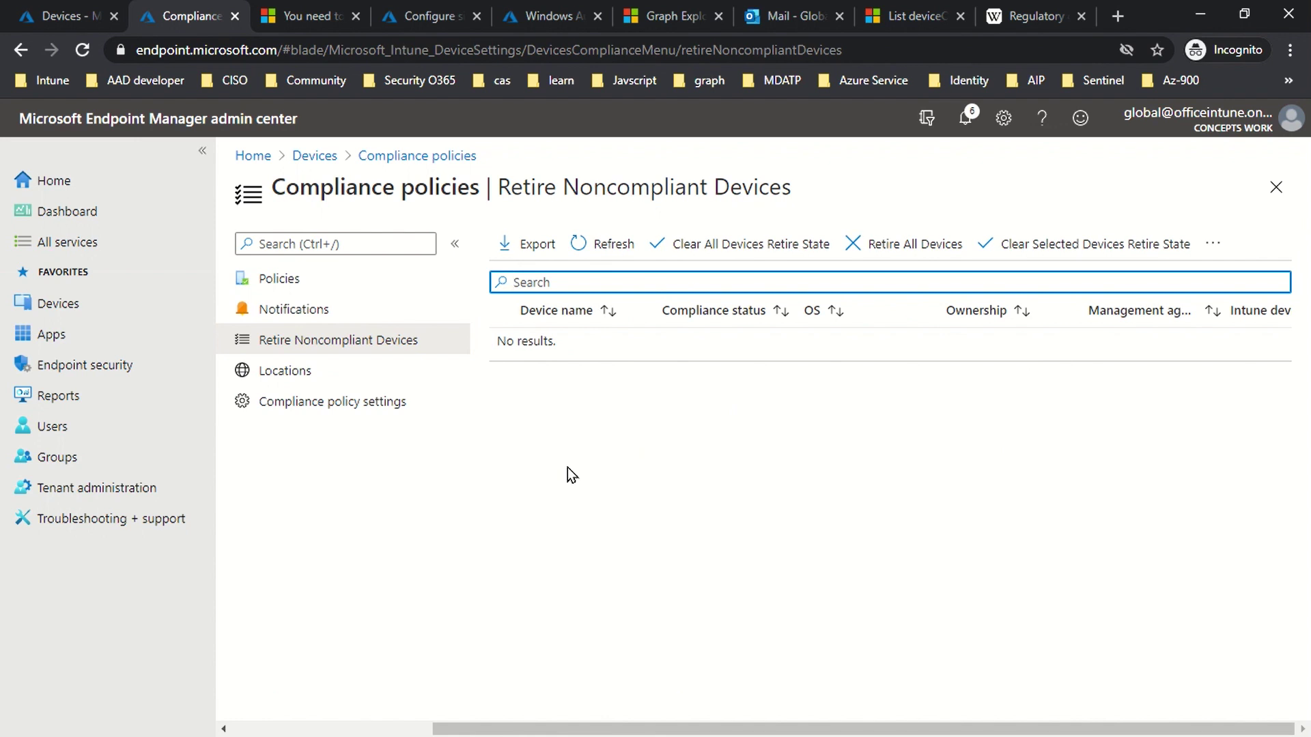
click(627, 482)
click(323, 383)
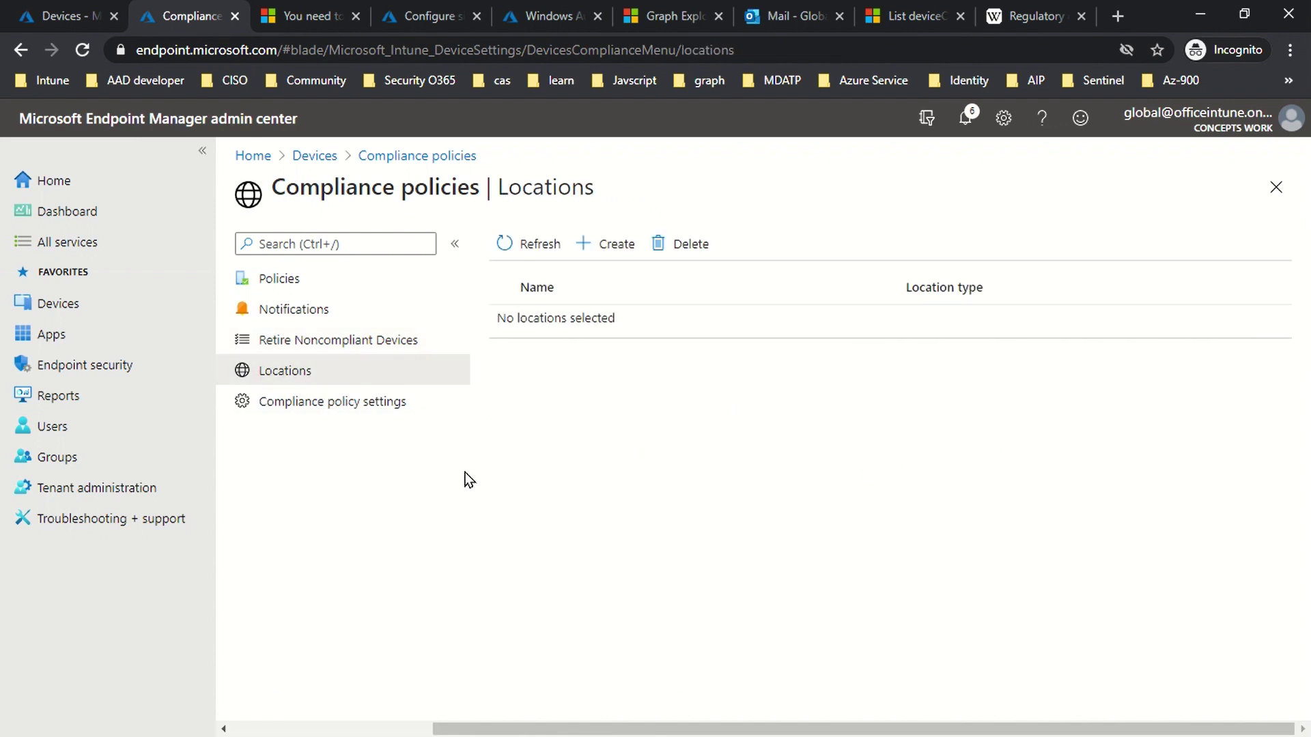
click(298, 412)
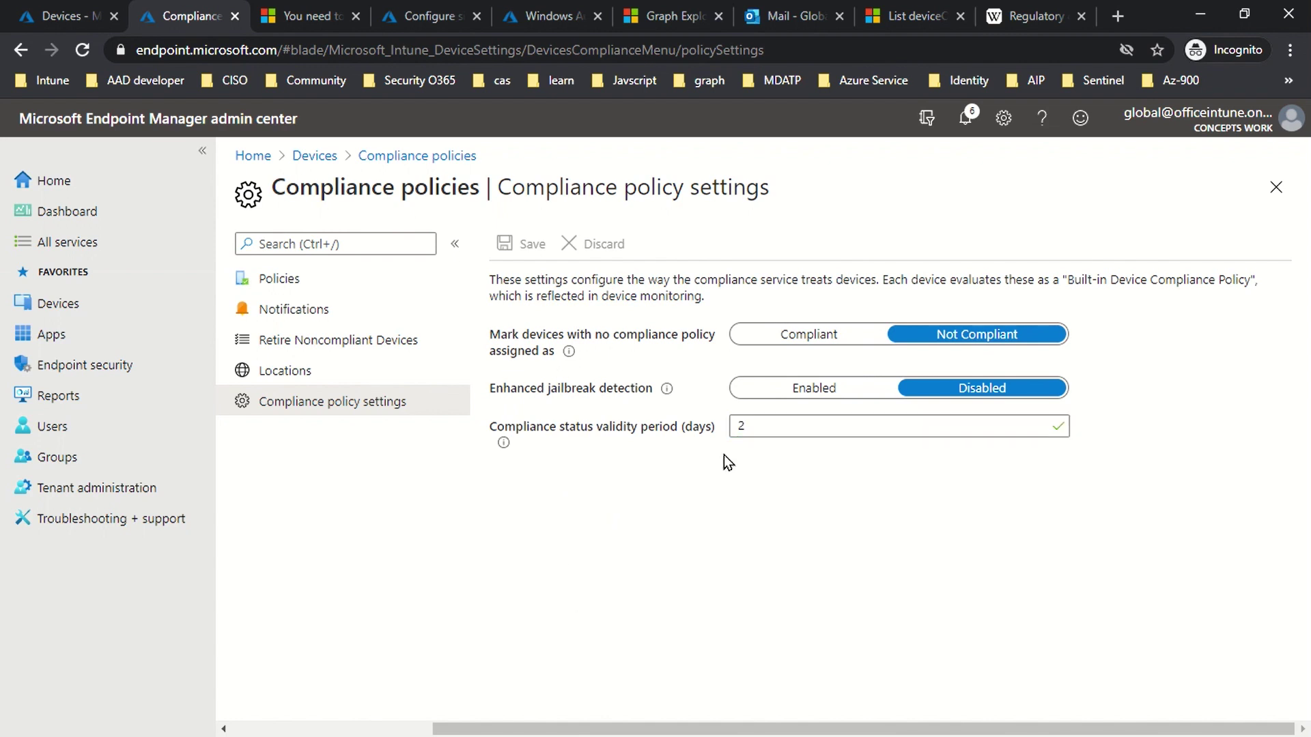
Start a new compliance policy for the Windows 10 and later platform.
click(1276, 193)
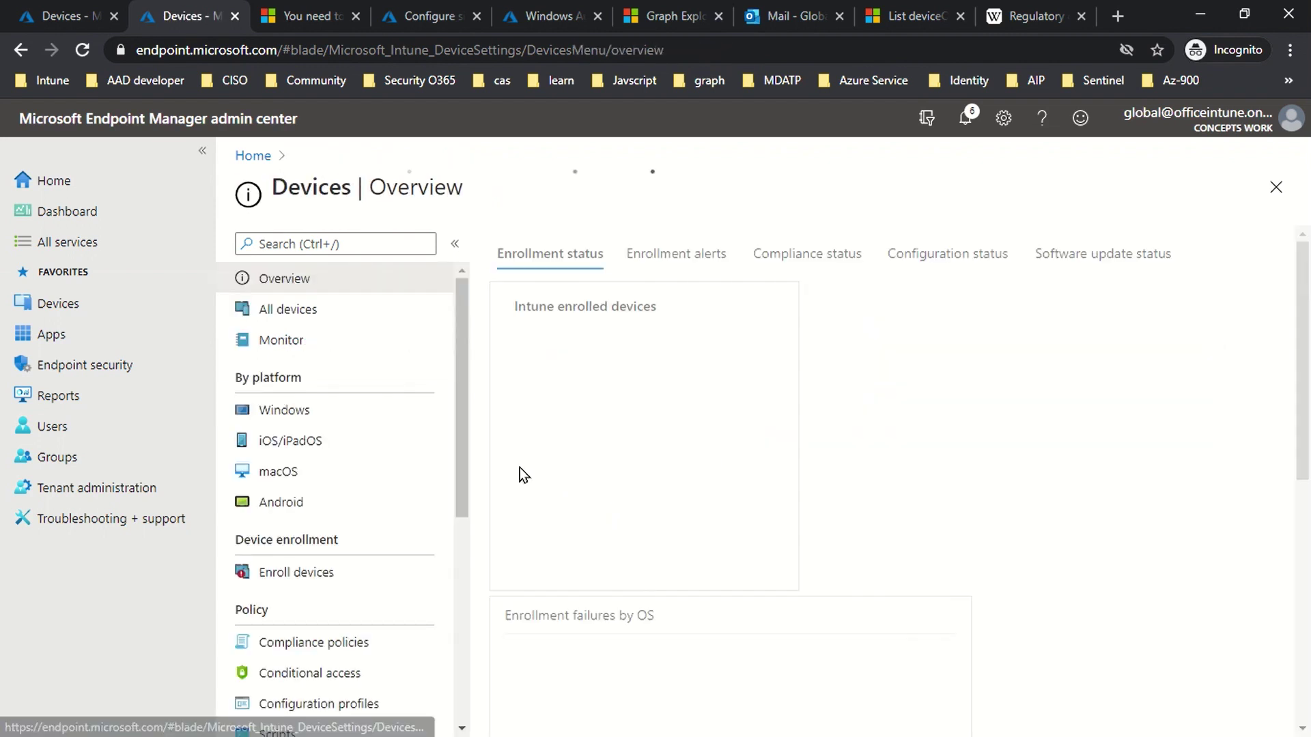
click(311, 638)
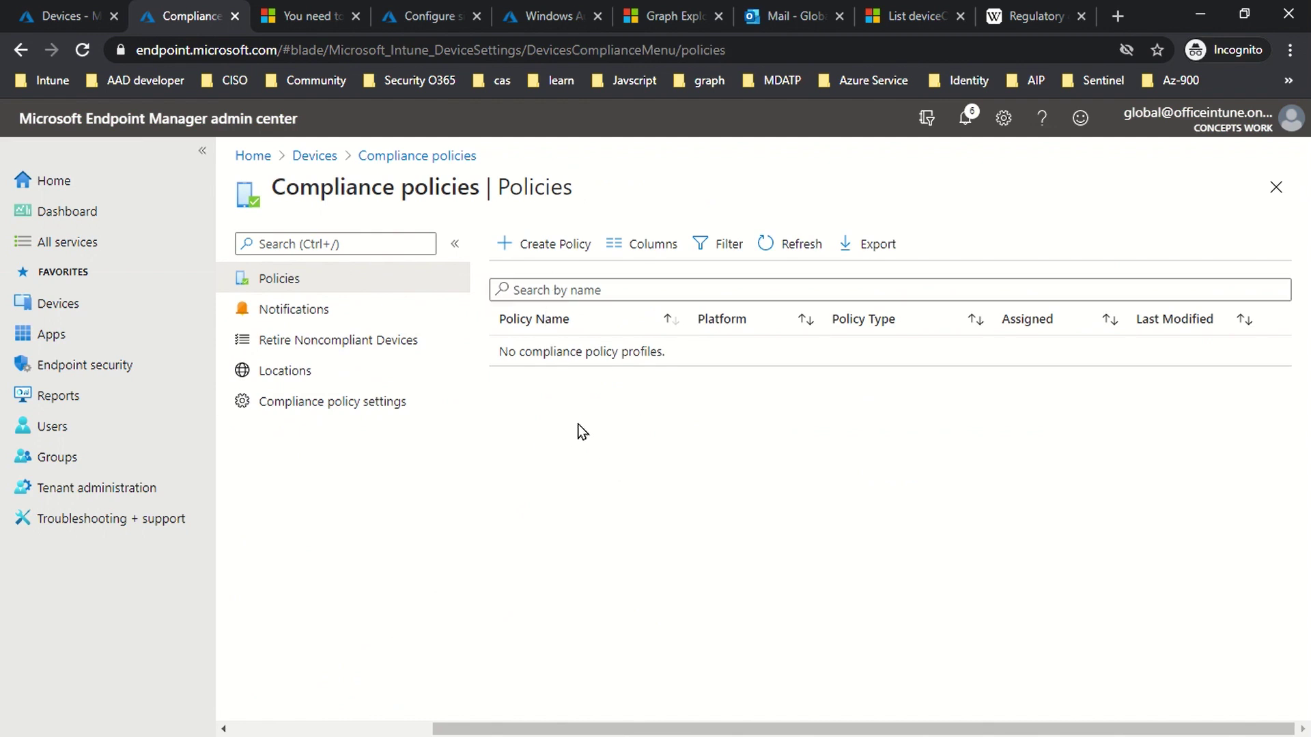
click(542, 250)
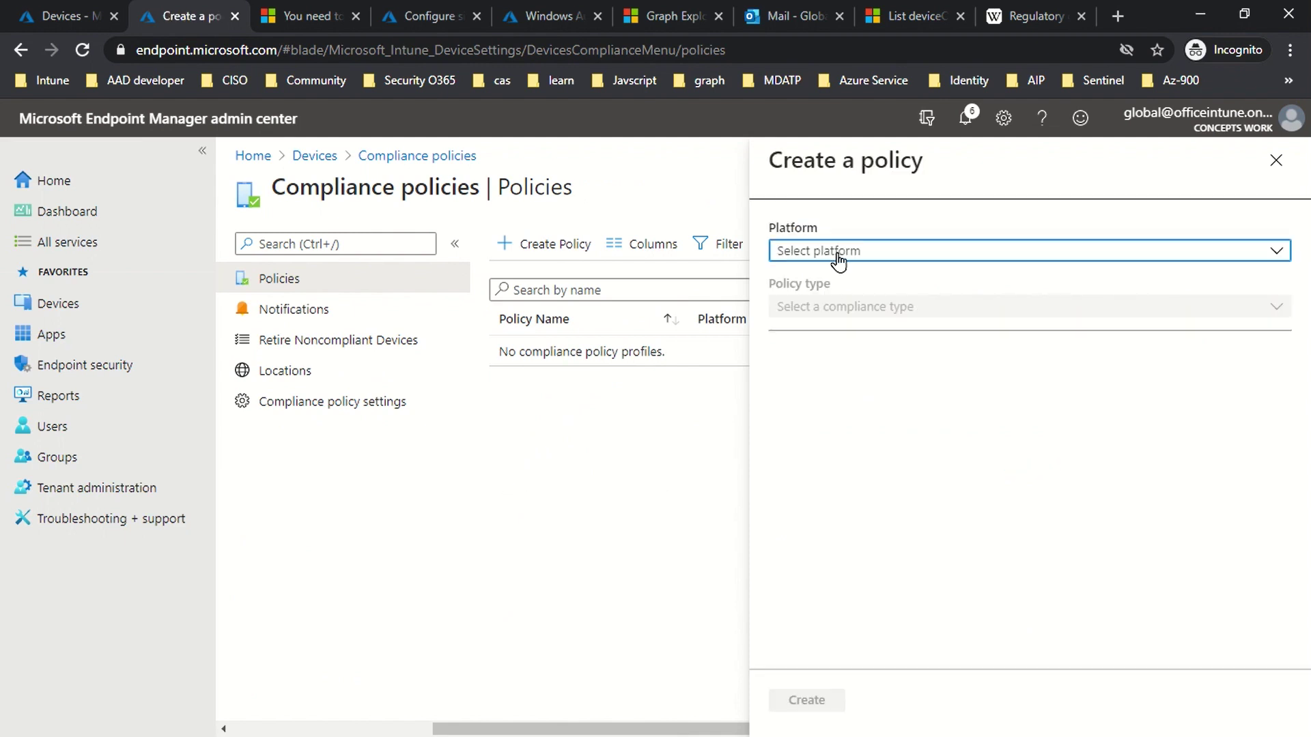
click(838, 254)
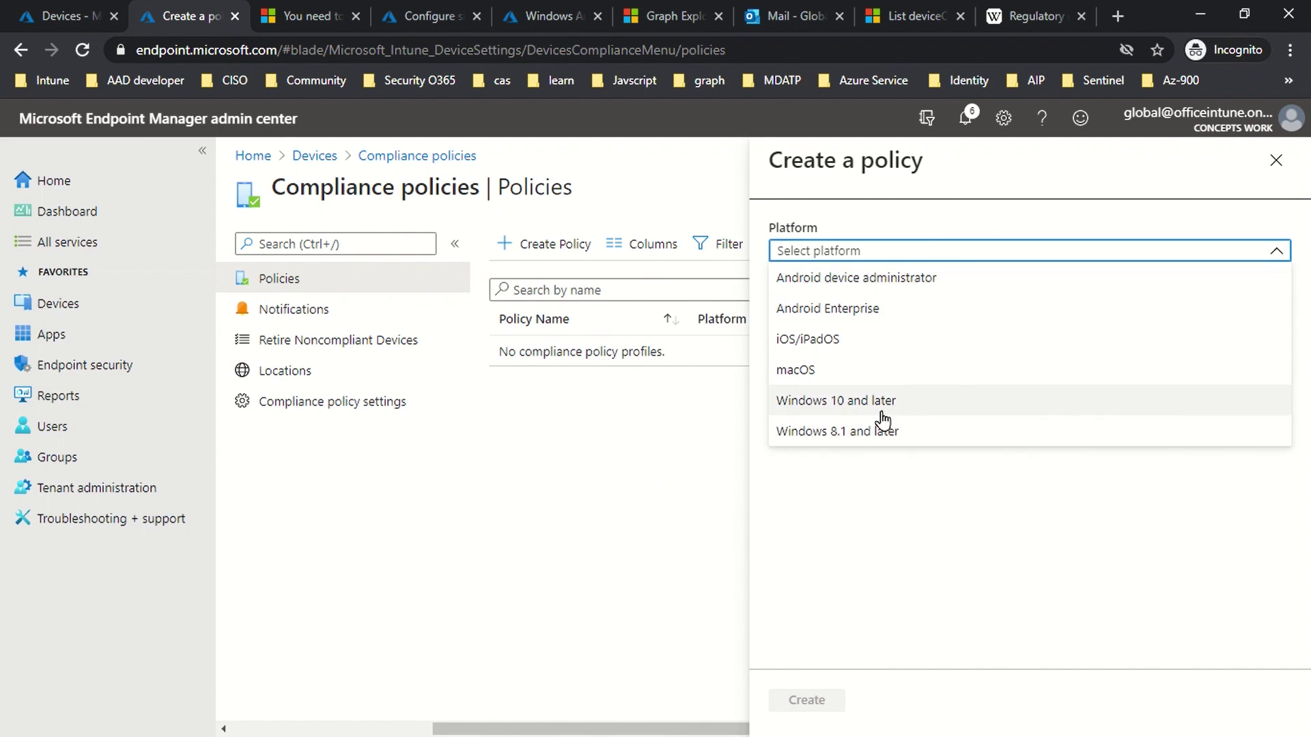
click(824, 409)
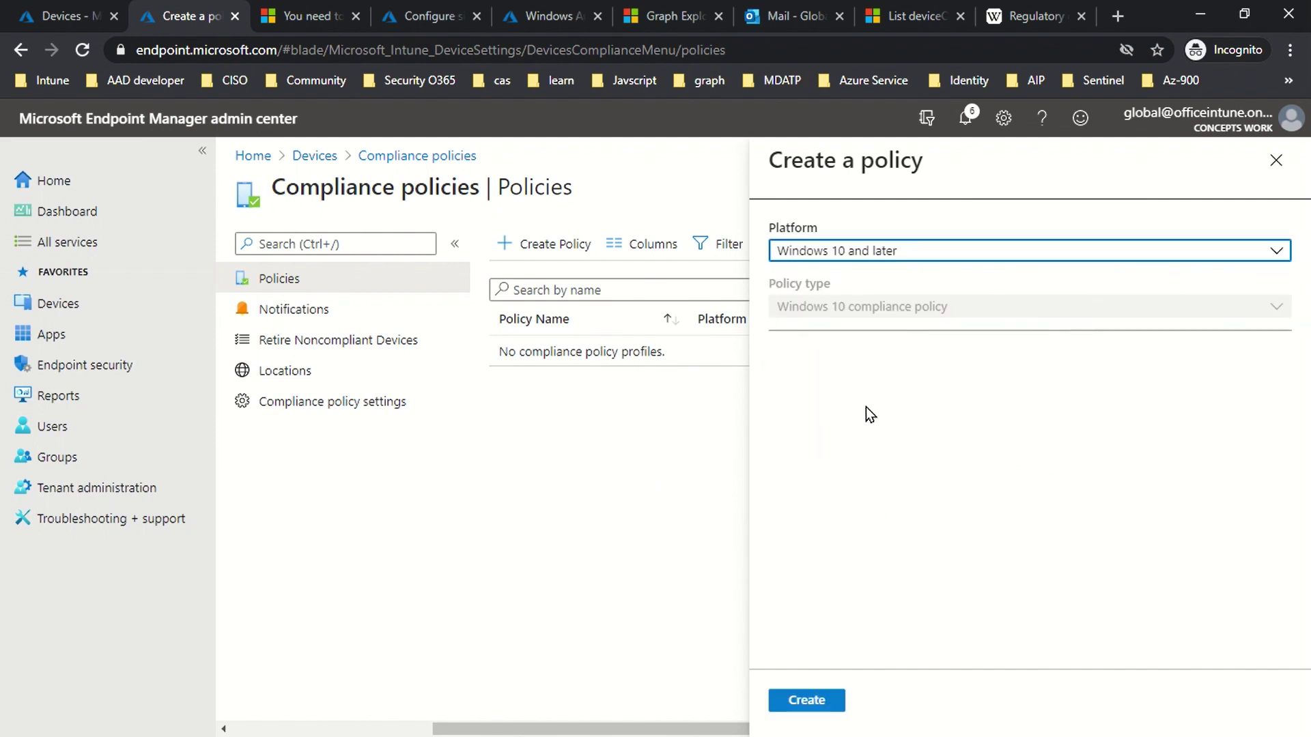
click(814, 707)
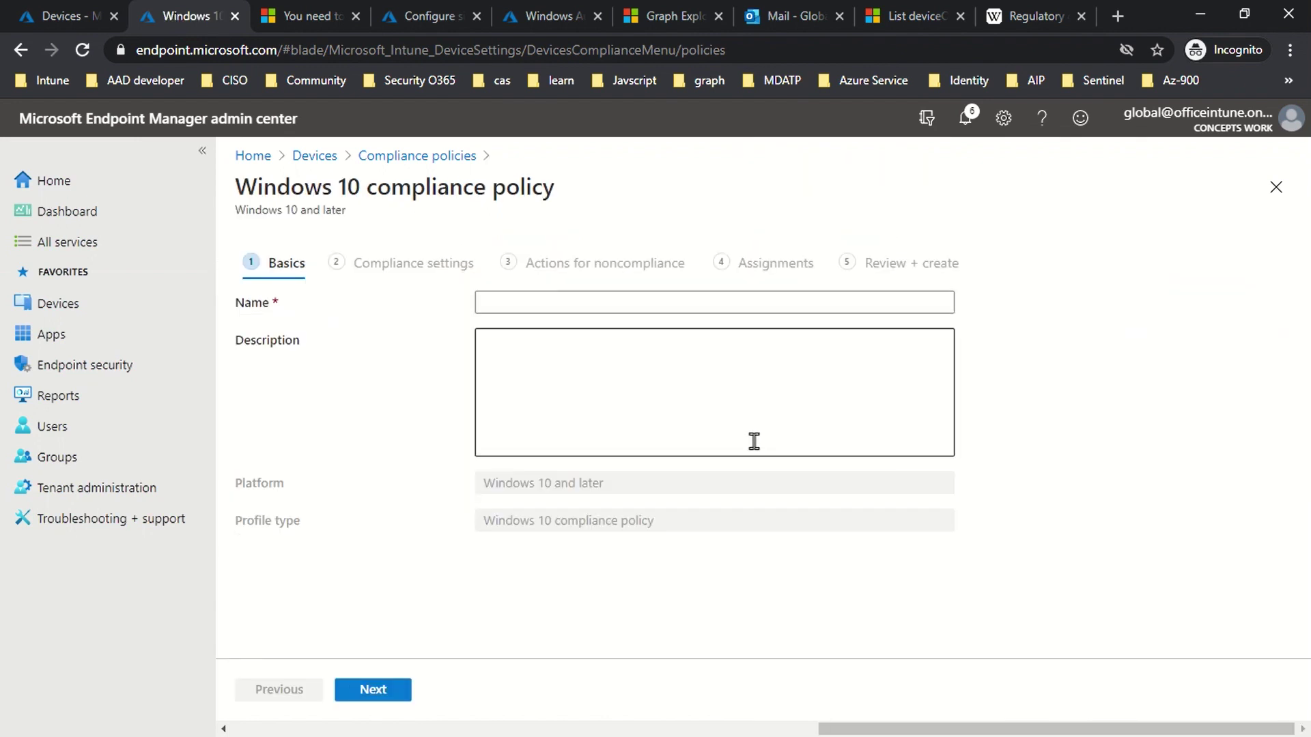
Name the policy 'Windows Device Compliance' and continue to Compliance settings.
click(563, 308)
text(Windows Devi)
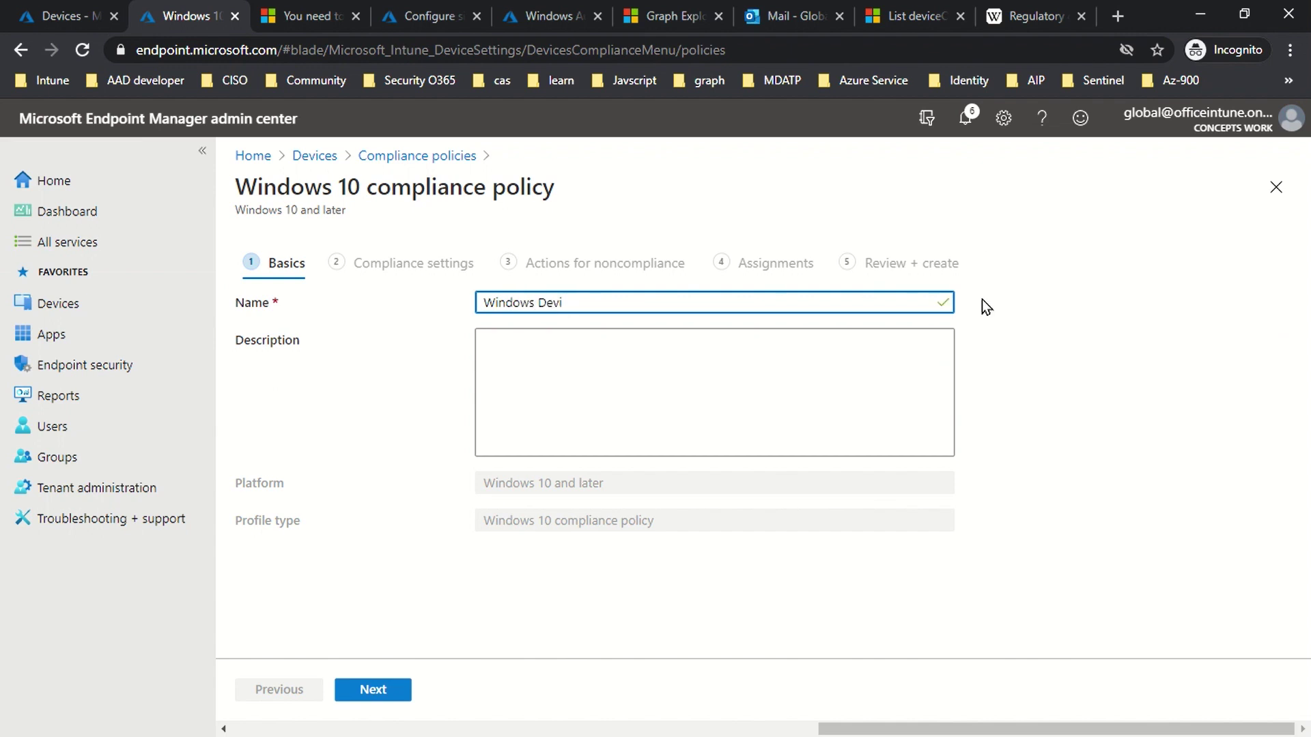
text(ce Compliance)
click(628, 369)
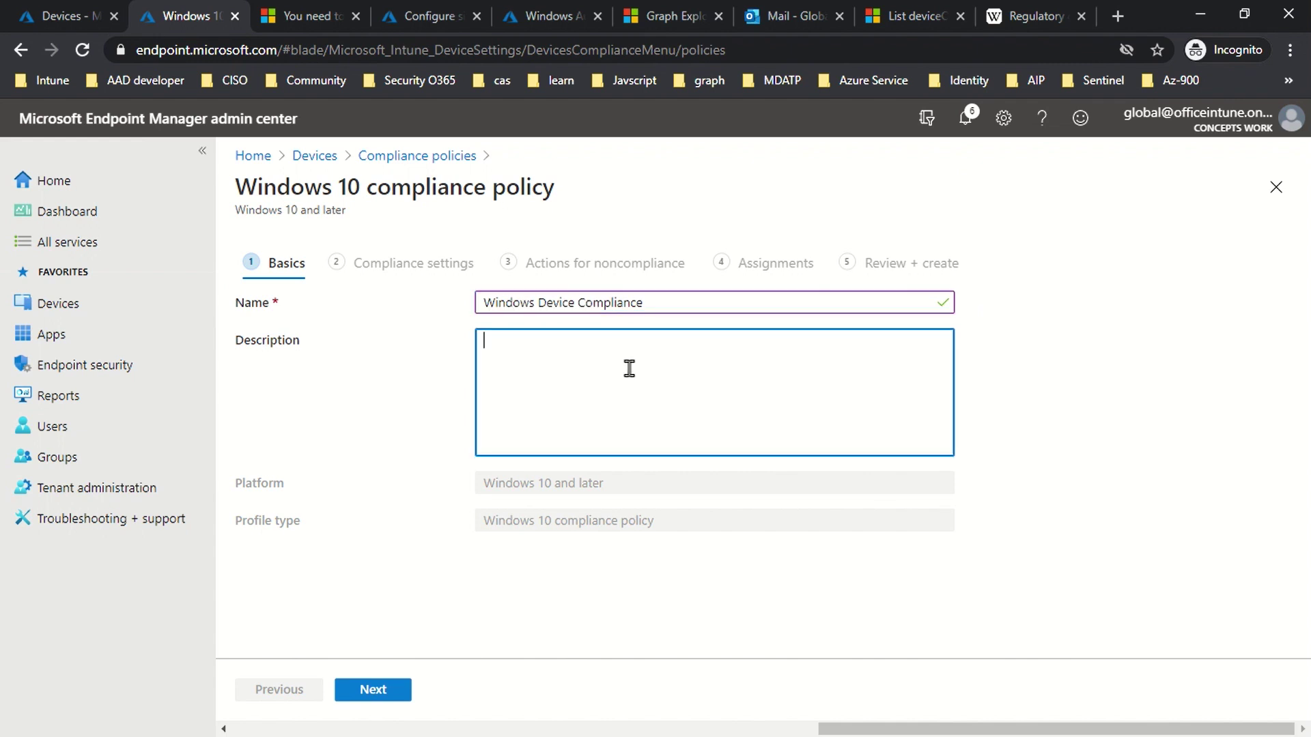
click(374, 694)
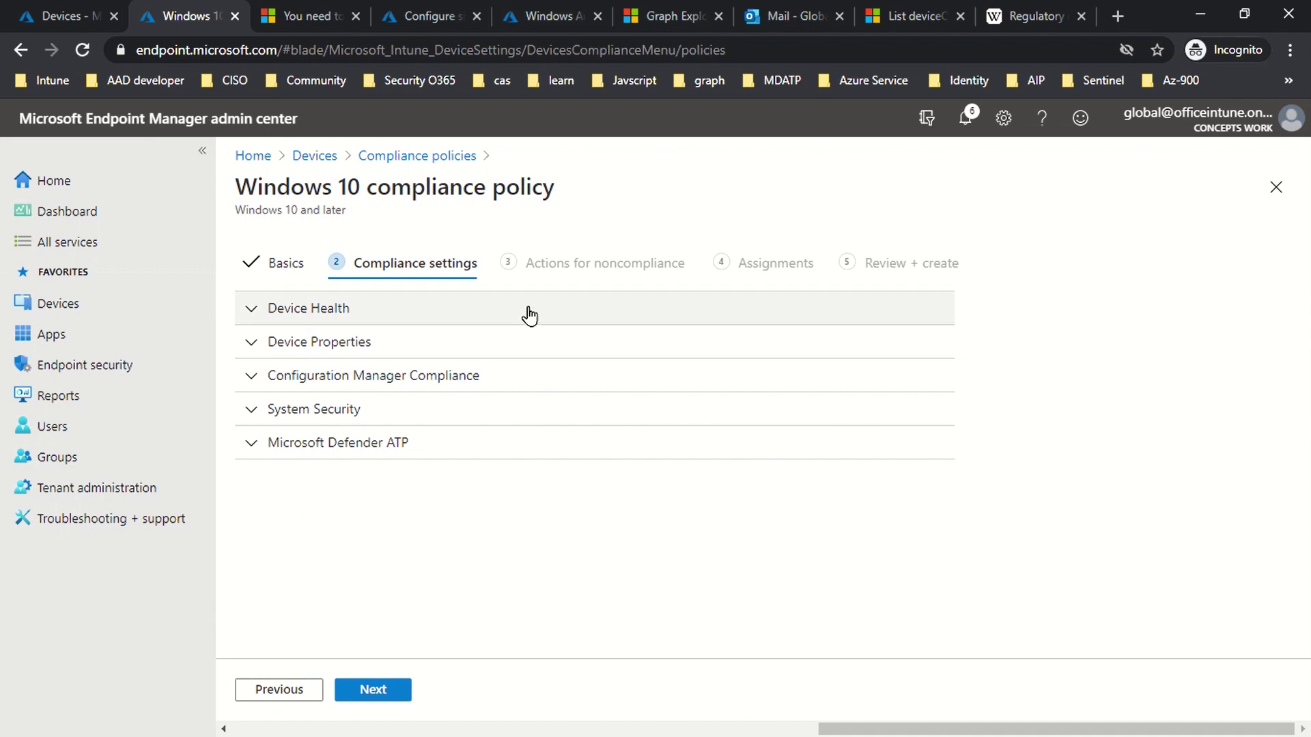
In Device Health, set Secure Boot and code integrity to Require, then revert both to Not configured.
click(383, 314)
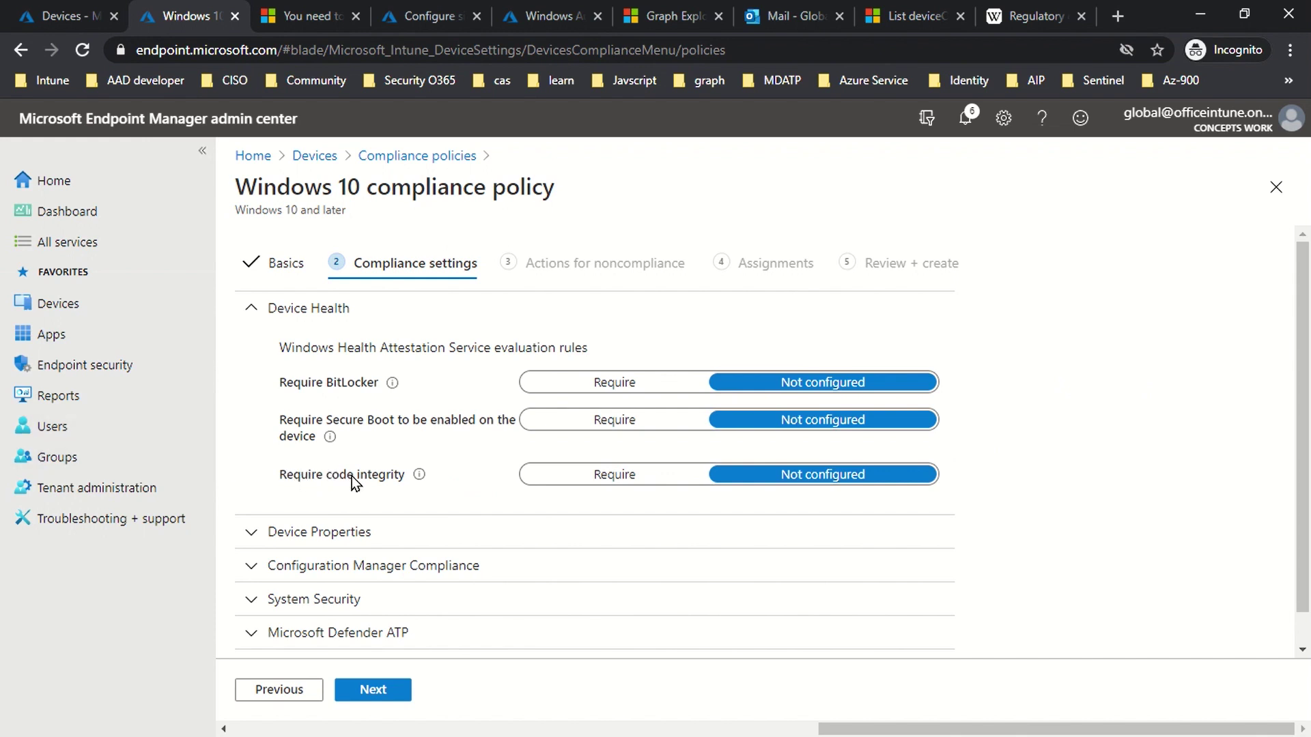
click(547, 468)
click(532, 427)
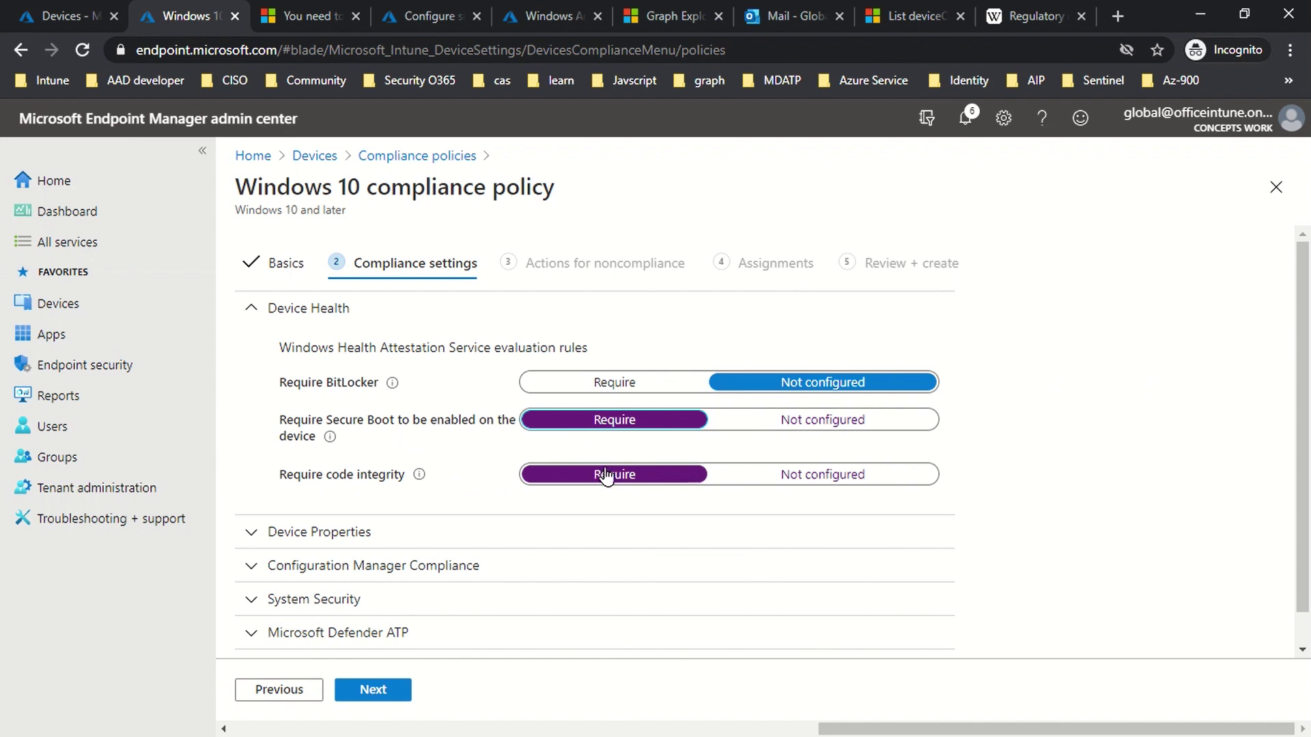
click(798, 428)
click(797, 468)
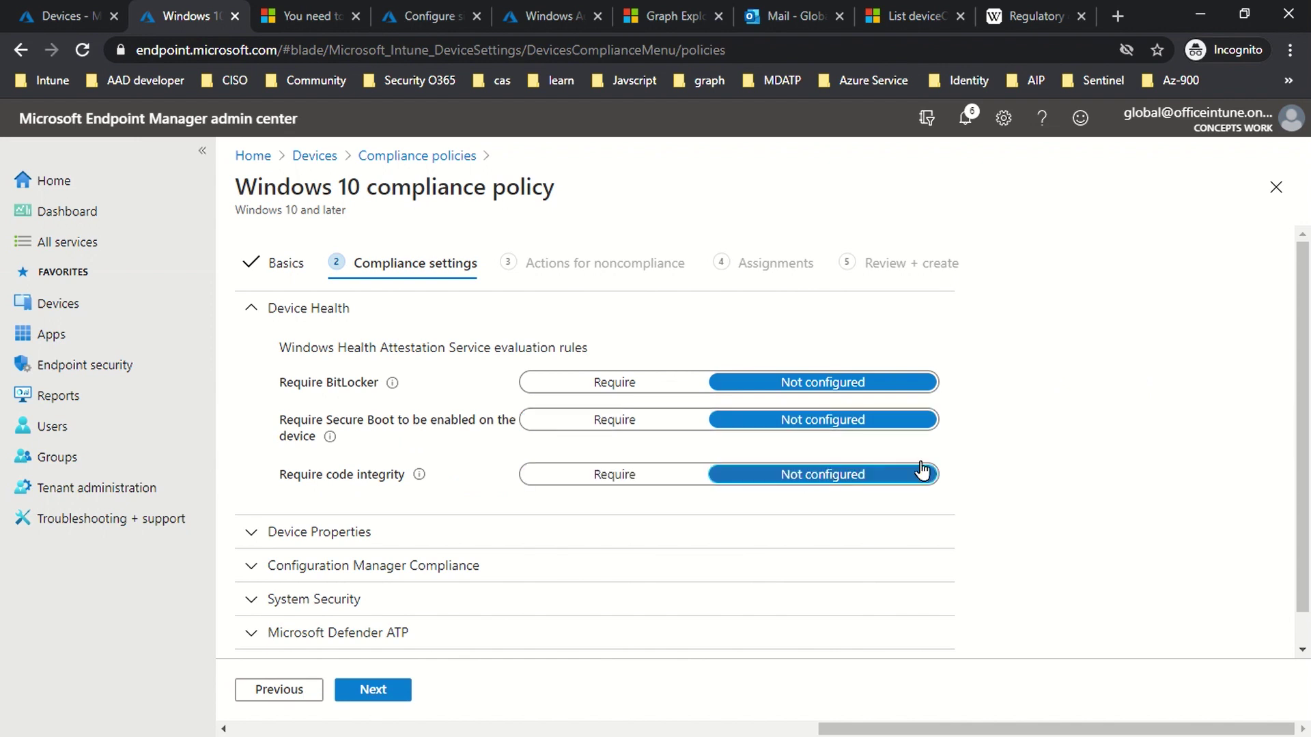
Review the Device Properties and Configuration Manager Compliance rules, leaving them Not configured.
click(355, 539)
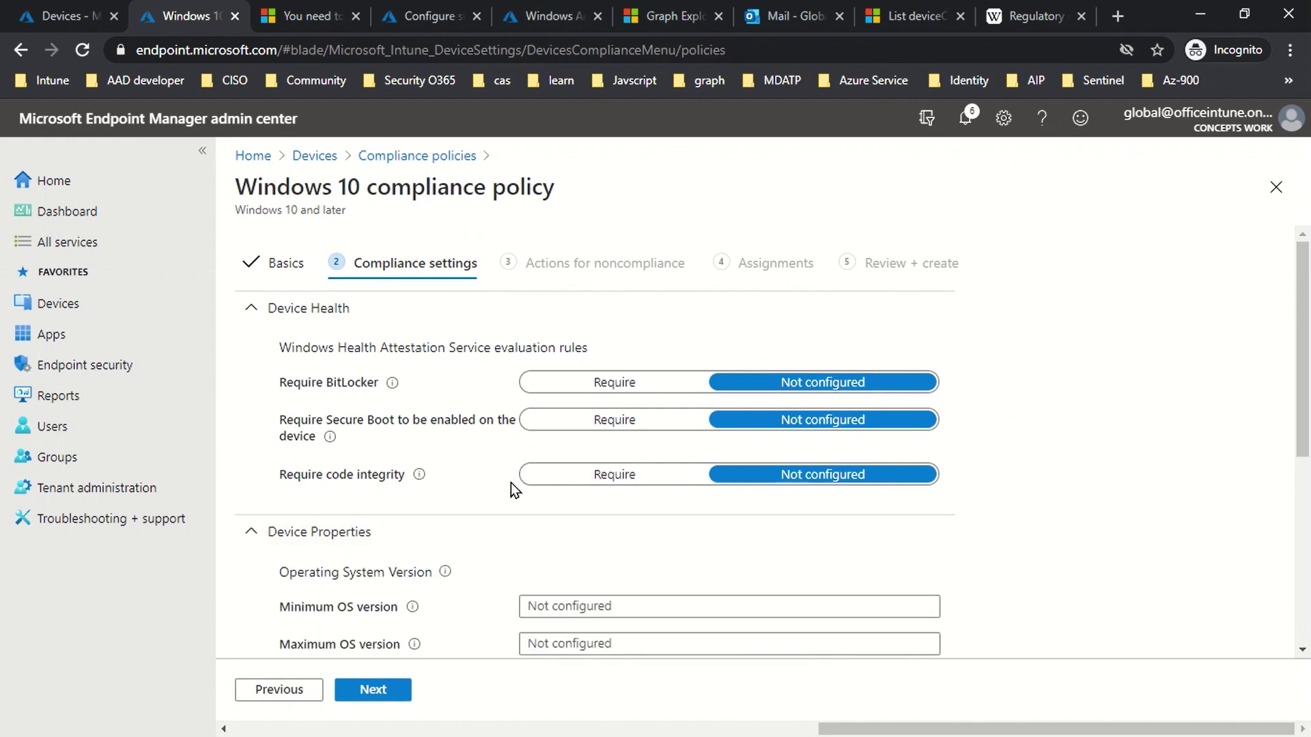
scroll(511, 483, down, 3)
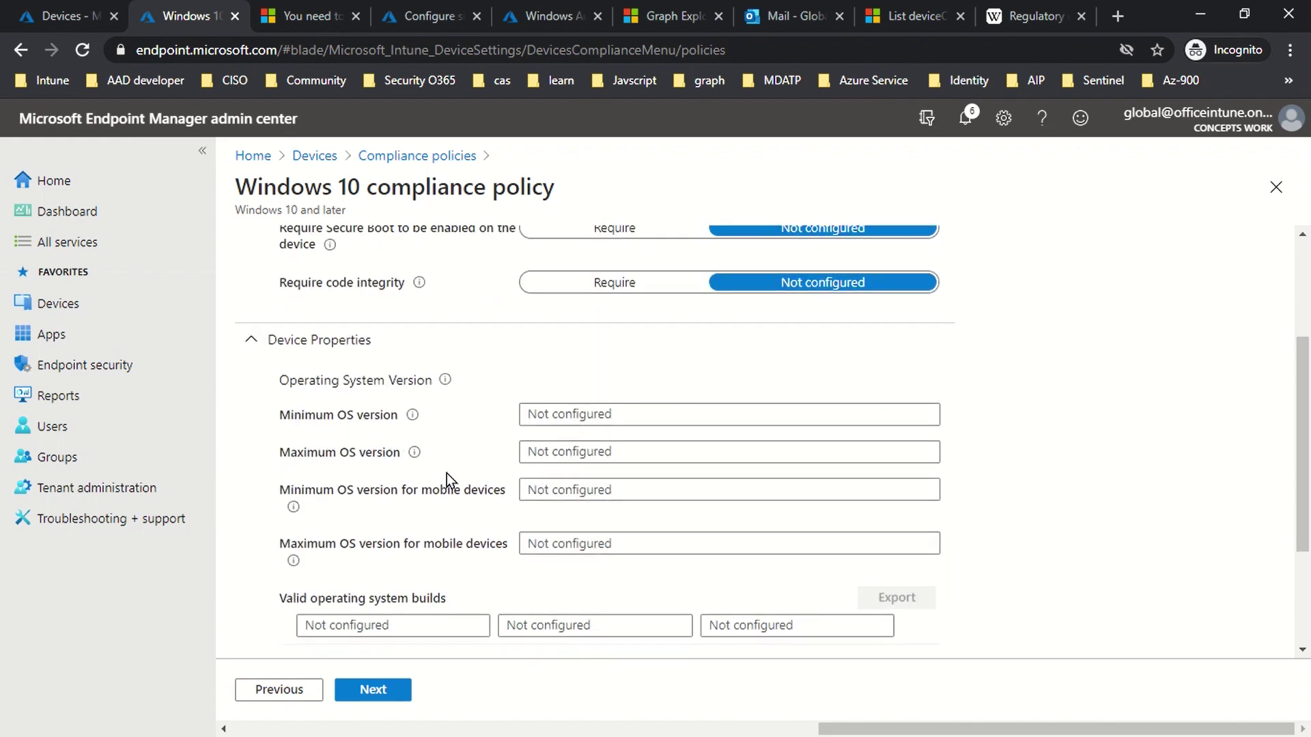
scroll(433, 450, down, 2)
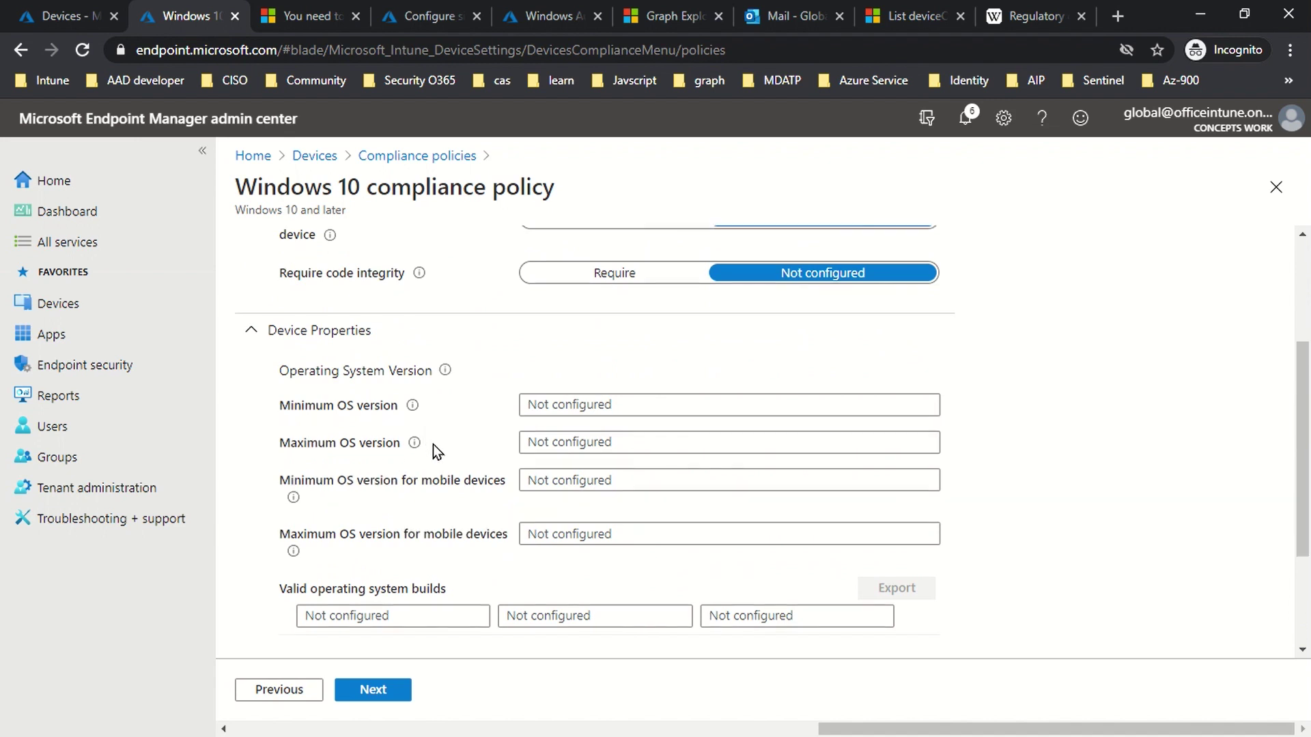
scroll(418, 437, down, 1)
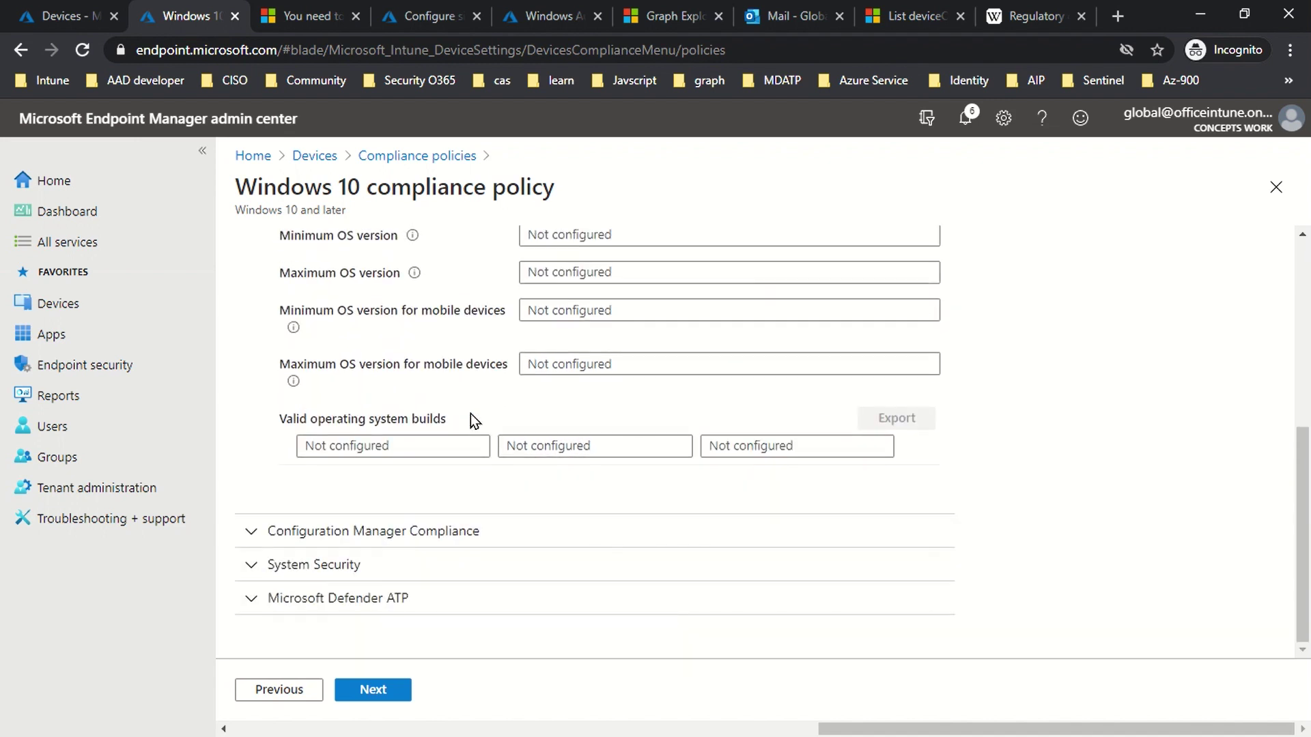
click(392, 532)
scroll(508, 463, down, 1)
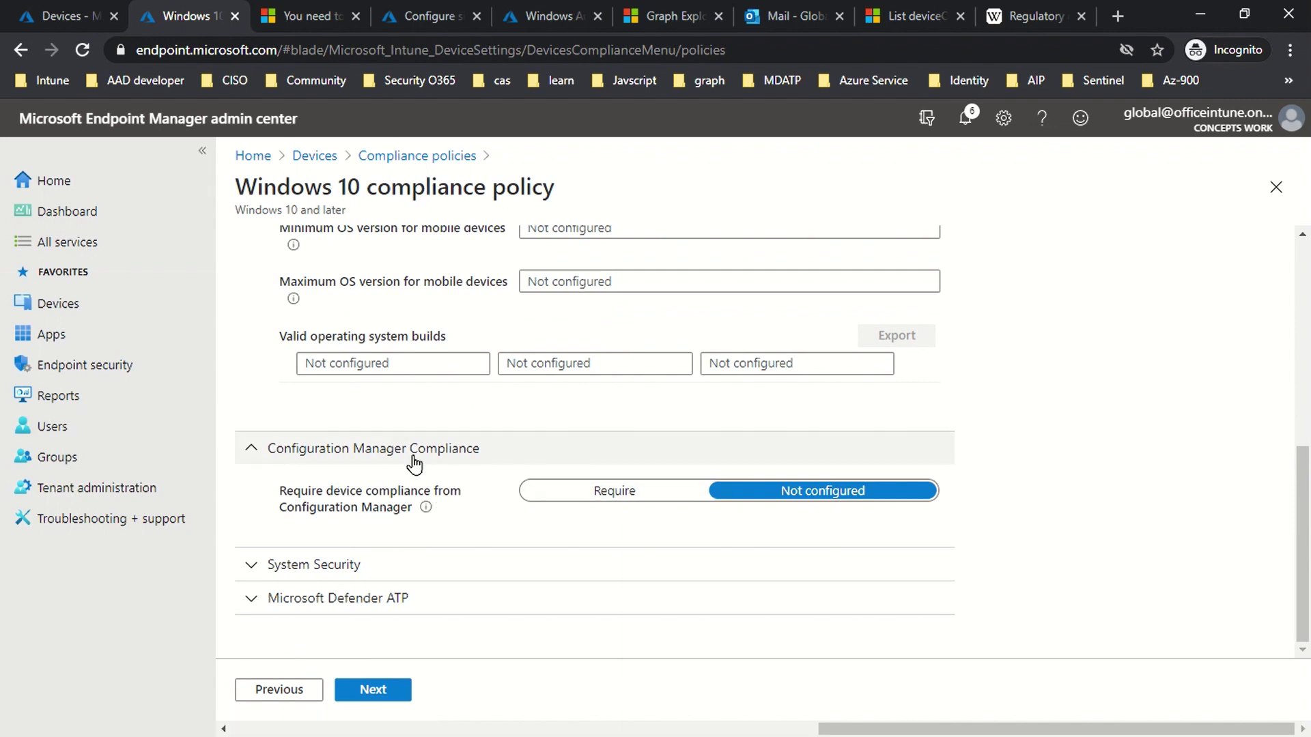
scroll(389, 485, up, 3)
scroll(375, 539, down, 3)
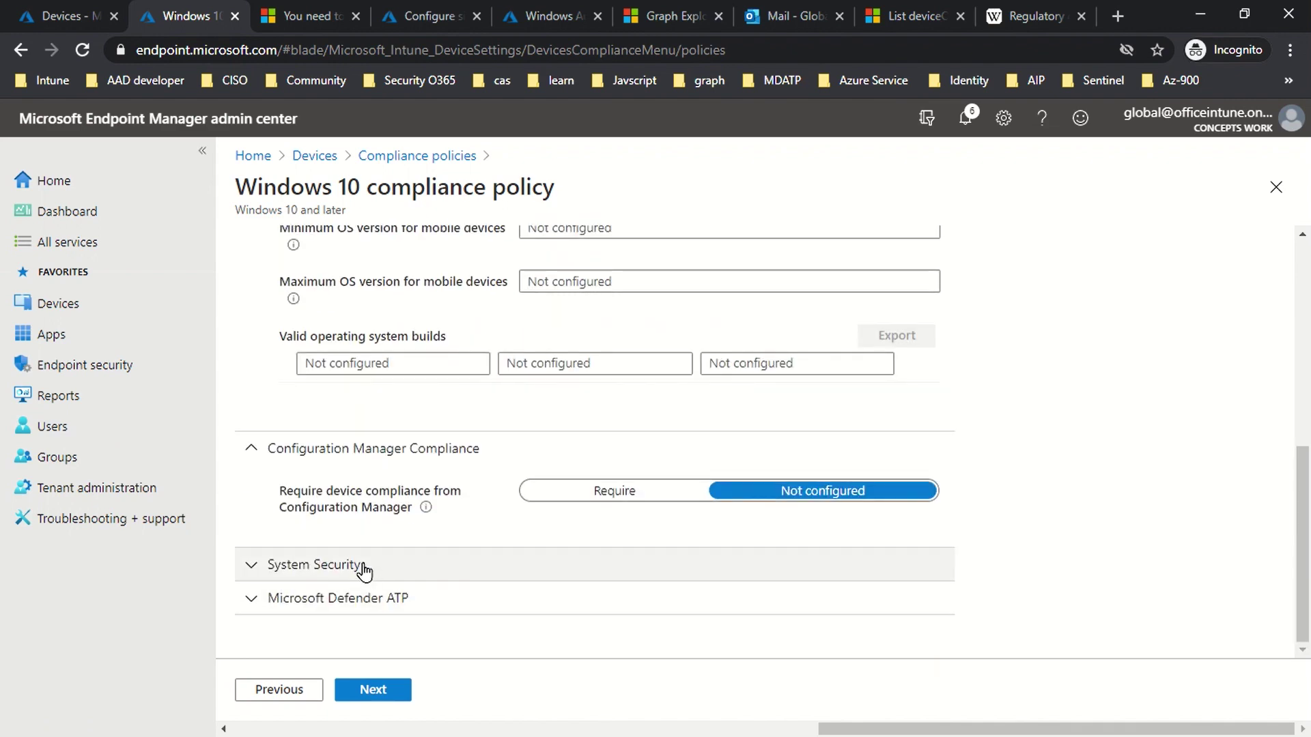
Under System Security set Antivirus and Antispyware to Require, then expand Microsoft Defender ATP.
click(363, 571)
scroll(568, 541, down, 3)
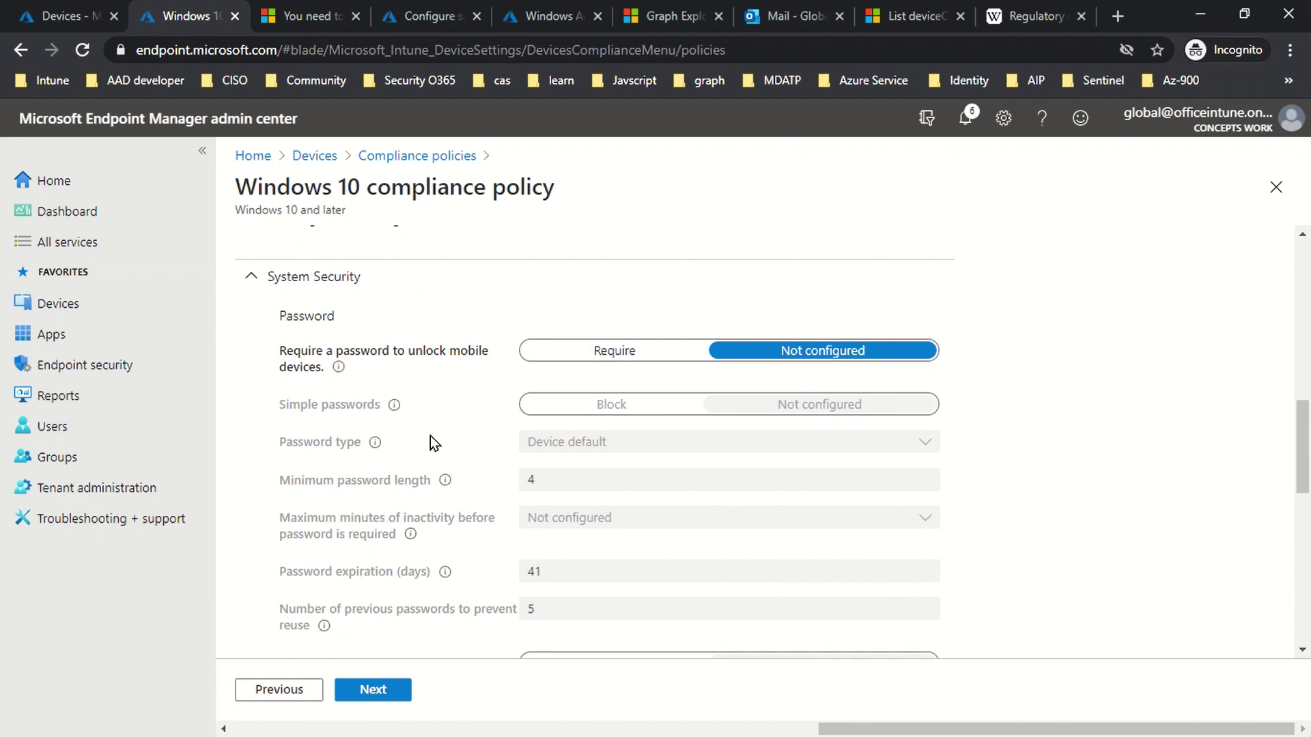
scroll(430, 441, up, 1)
scroll(432, 442, down, 3)
scroll(431, 442, down, 3)
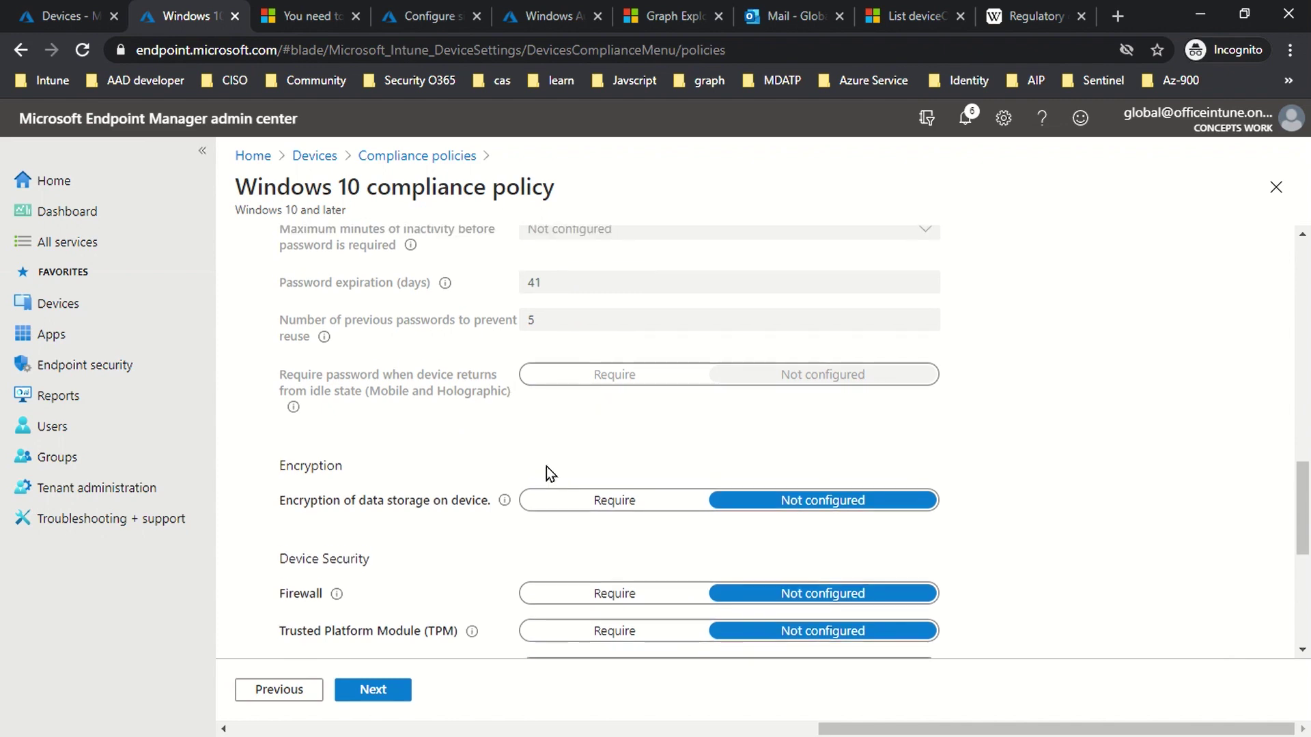
scroll(546, 465, down, 3)
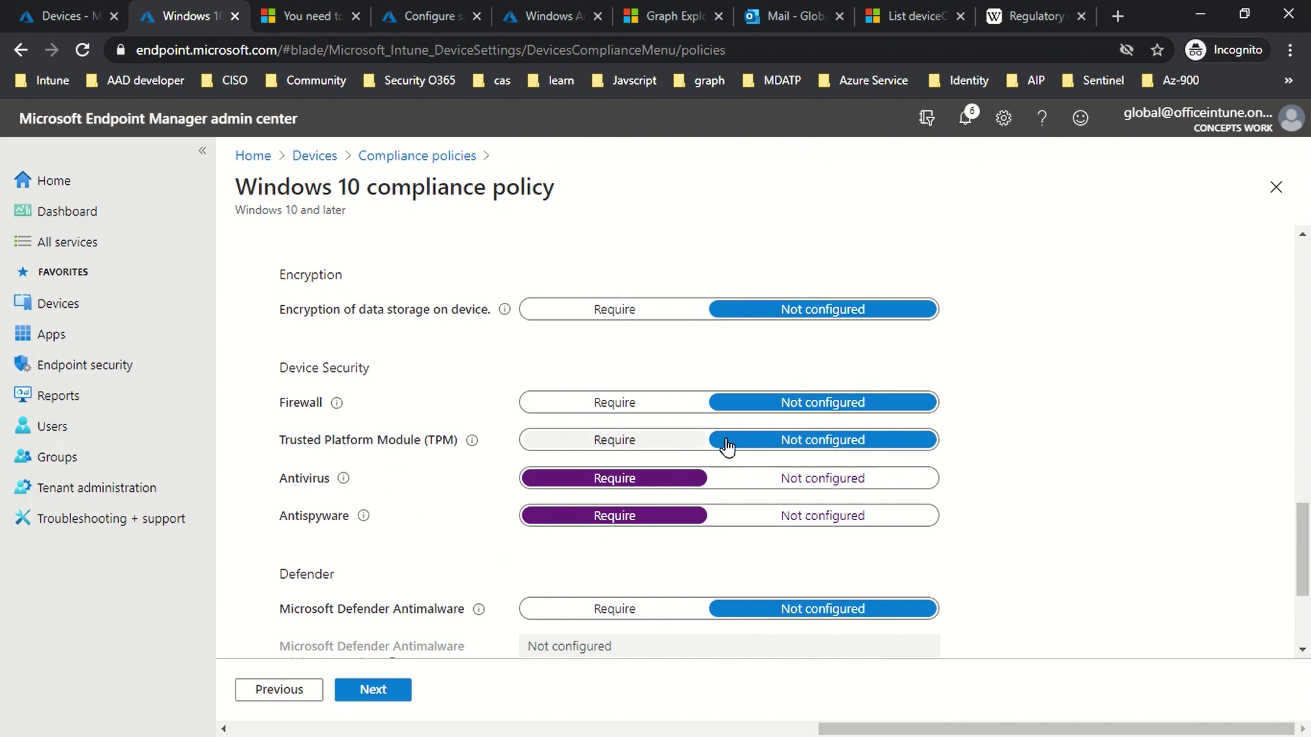
click(1063, 453)
scroll(1063, 453, down, 3)
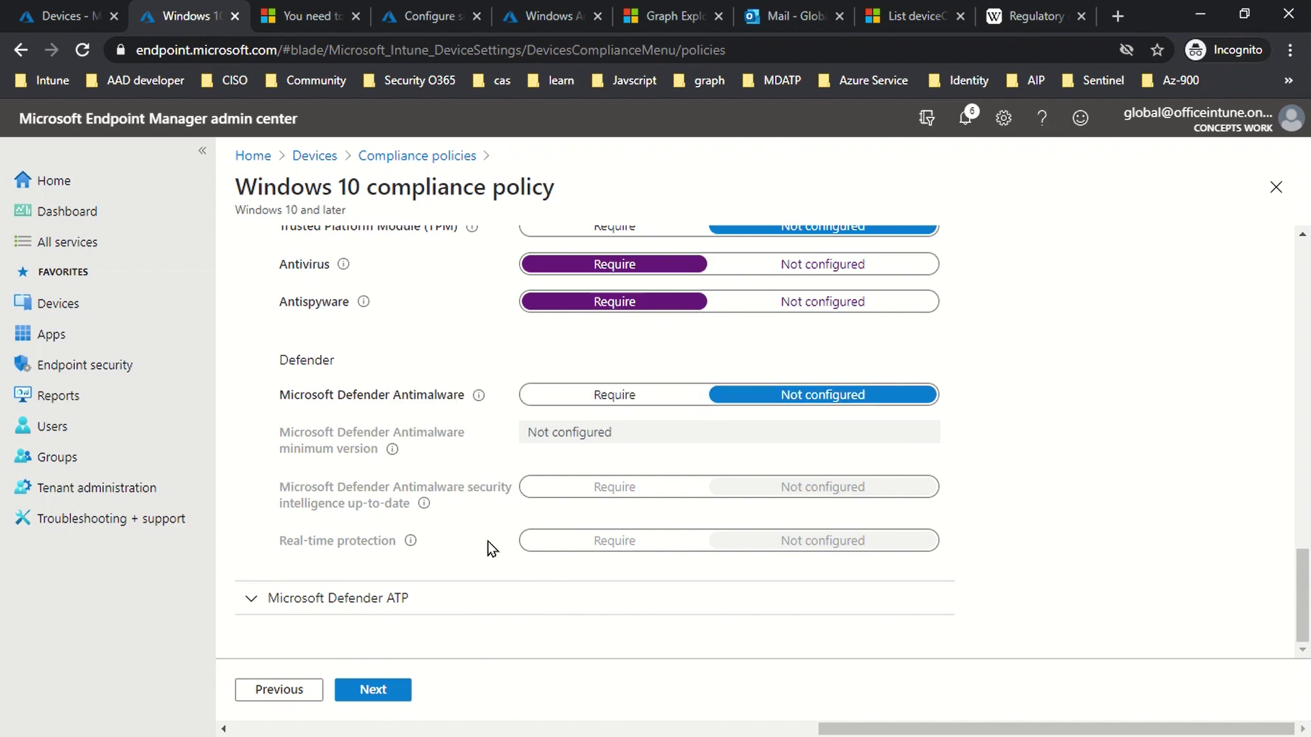
click(392, 601)
scroll(506, 538, down, 2)
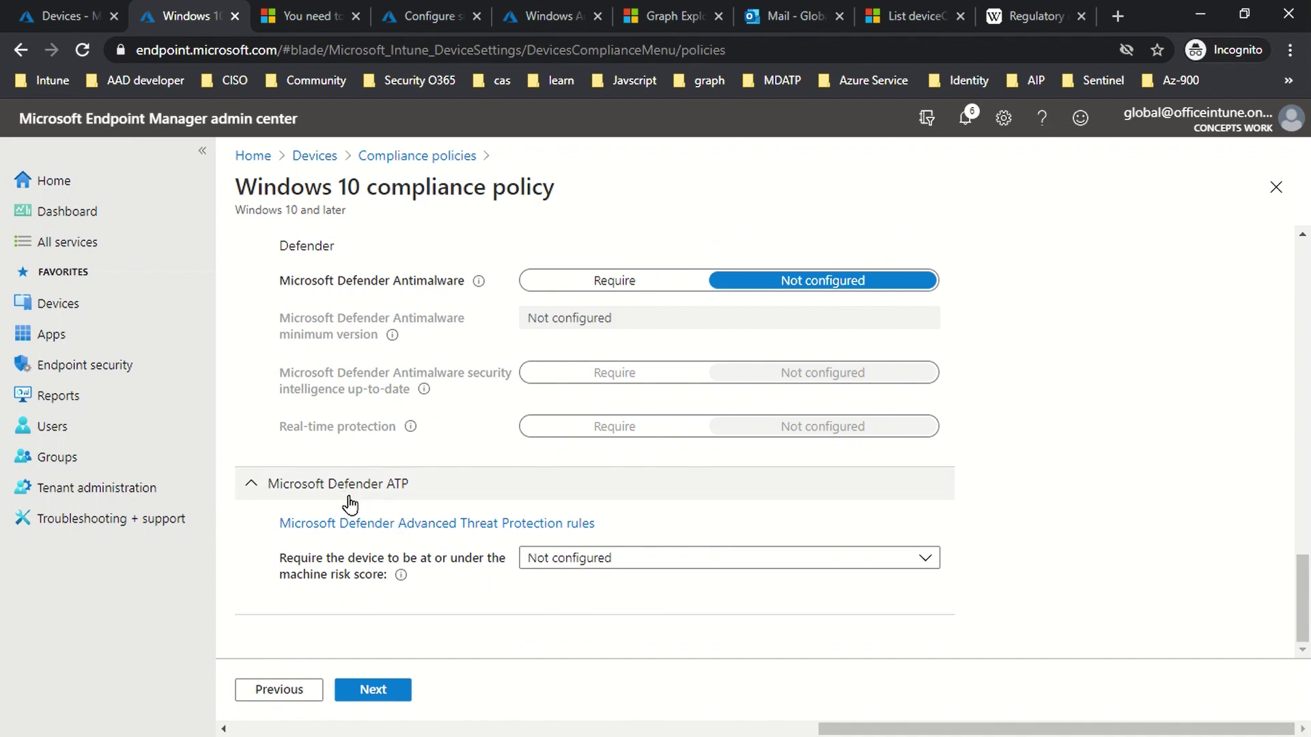
Keep the Defender ATP machine risk score at Not configured and proceed to Actions for noncompliance.
click(554, 564)
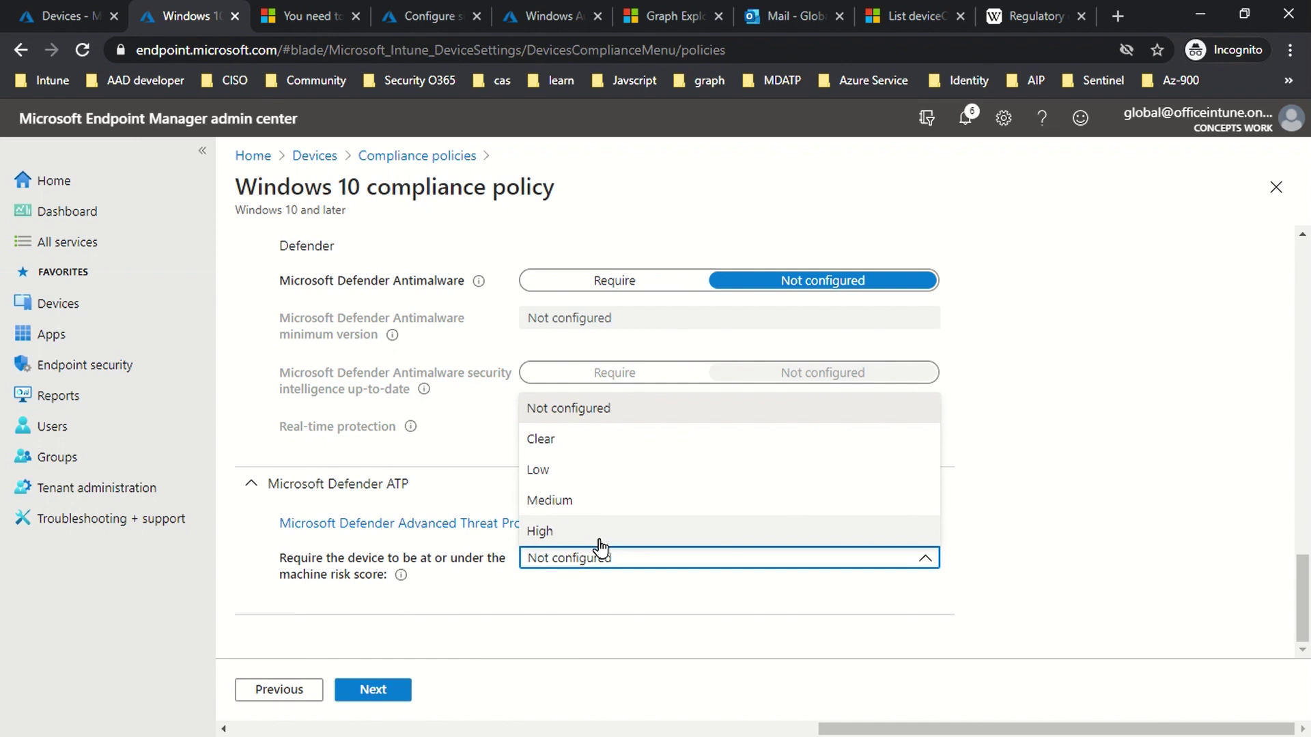
click(969, 519)
scroll(1024, 519, up, 5)
scroll(751, 529, up, 2)
scroll(615, 478, down, 2)
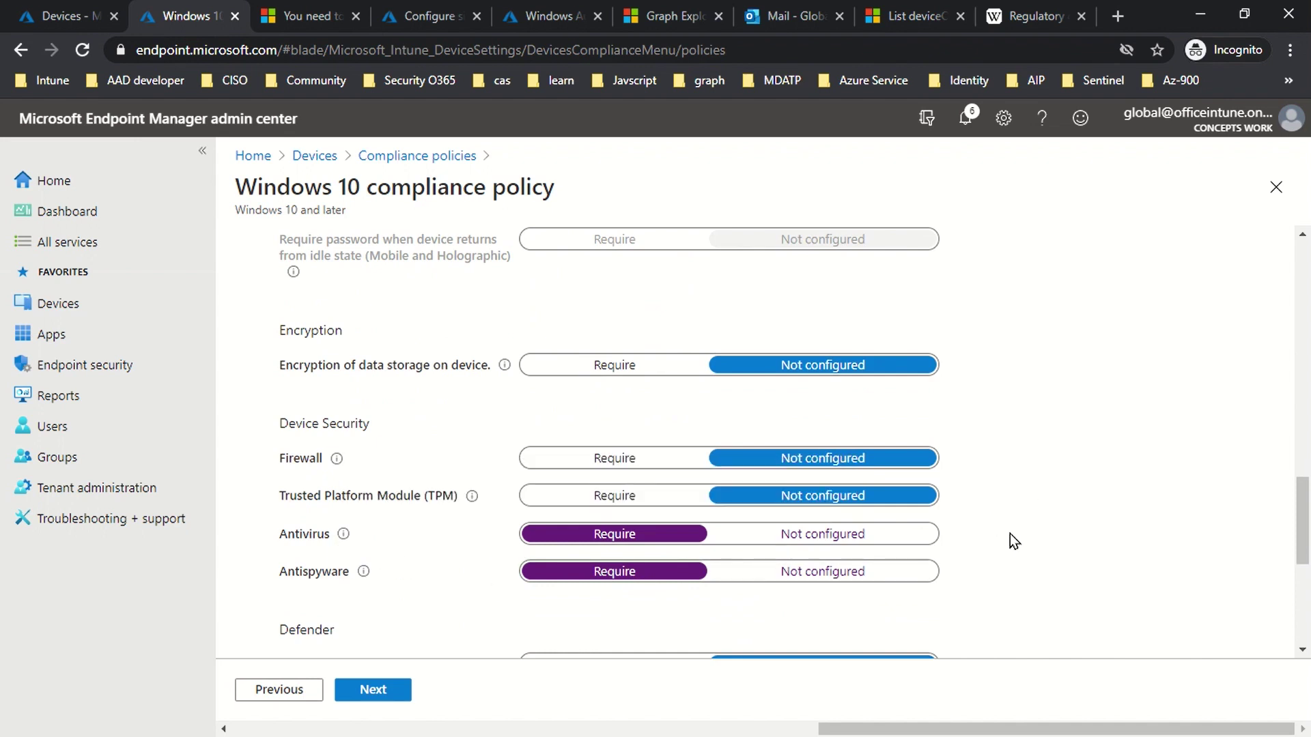
click(362, 688)
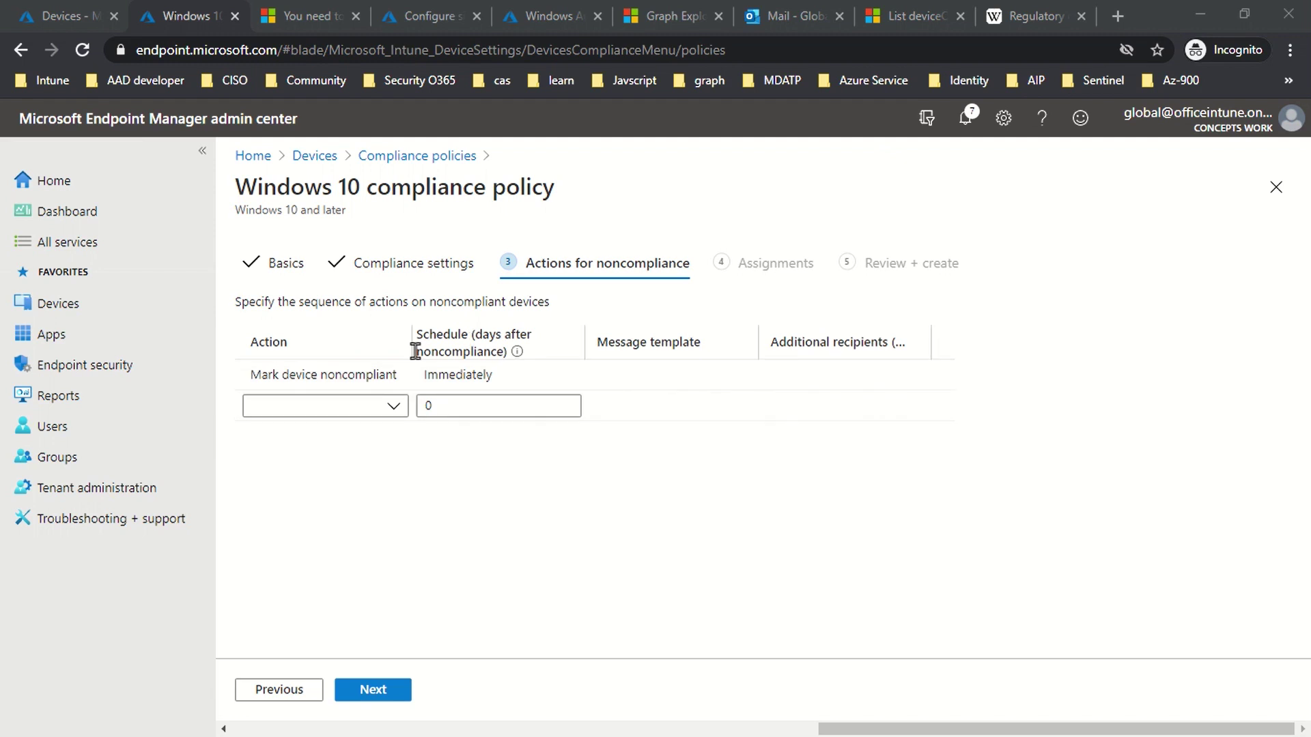
Add a 'Send email to end user' action with the Non-Compliant Alert template, then go to Assignments.
click(342, 408)
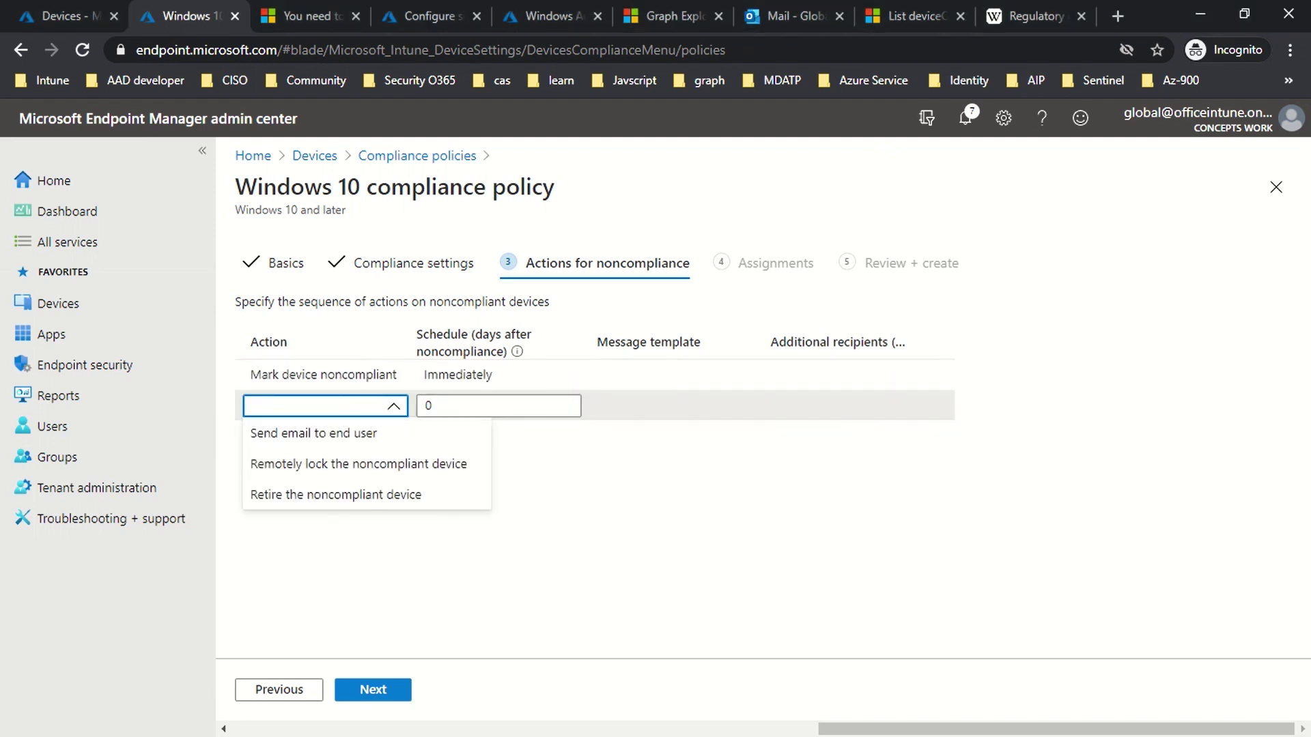
click(318, 437)
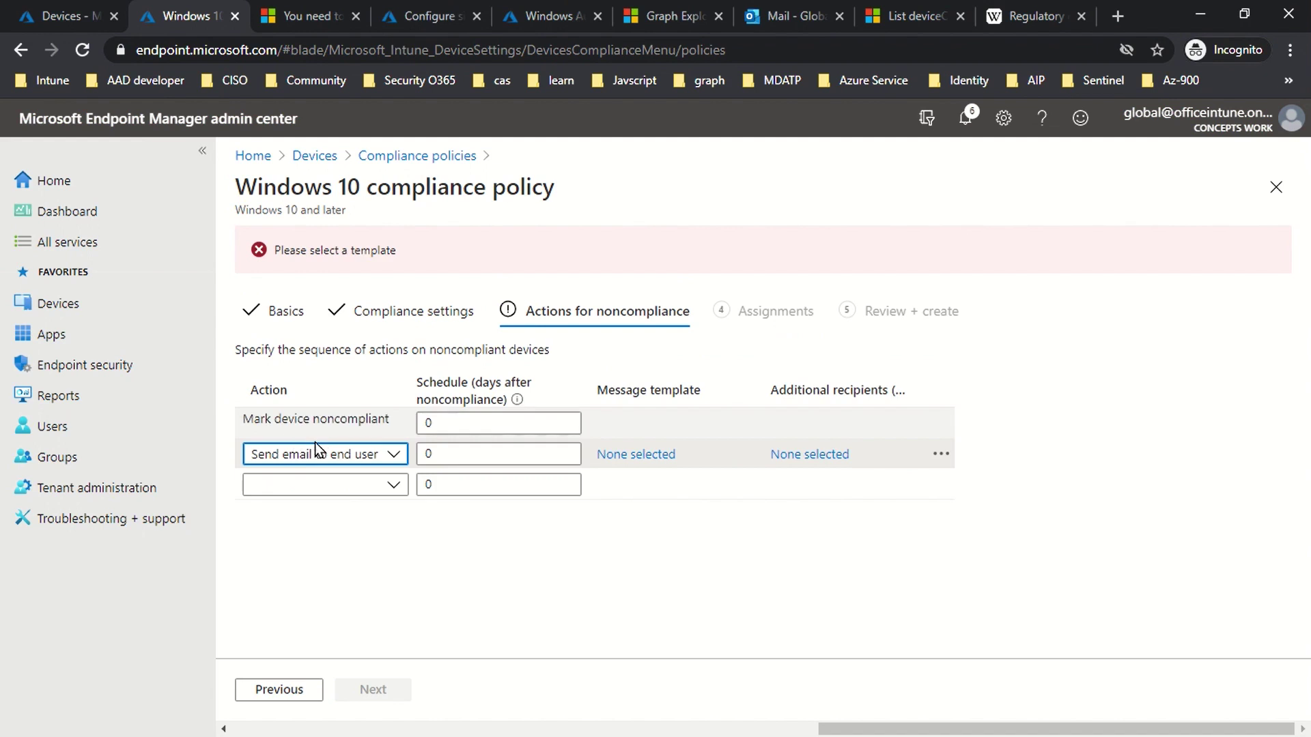
click(635, 455)
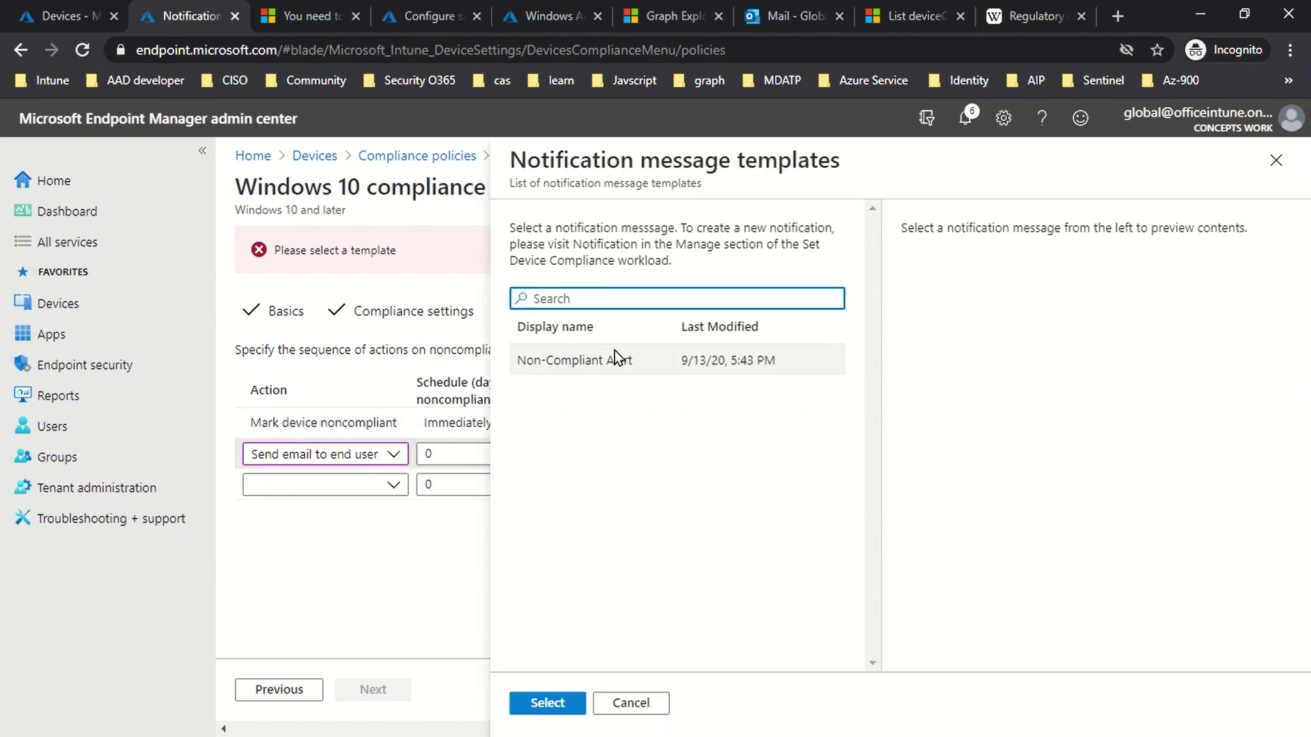
click(620, 368)
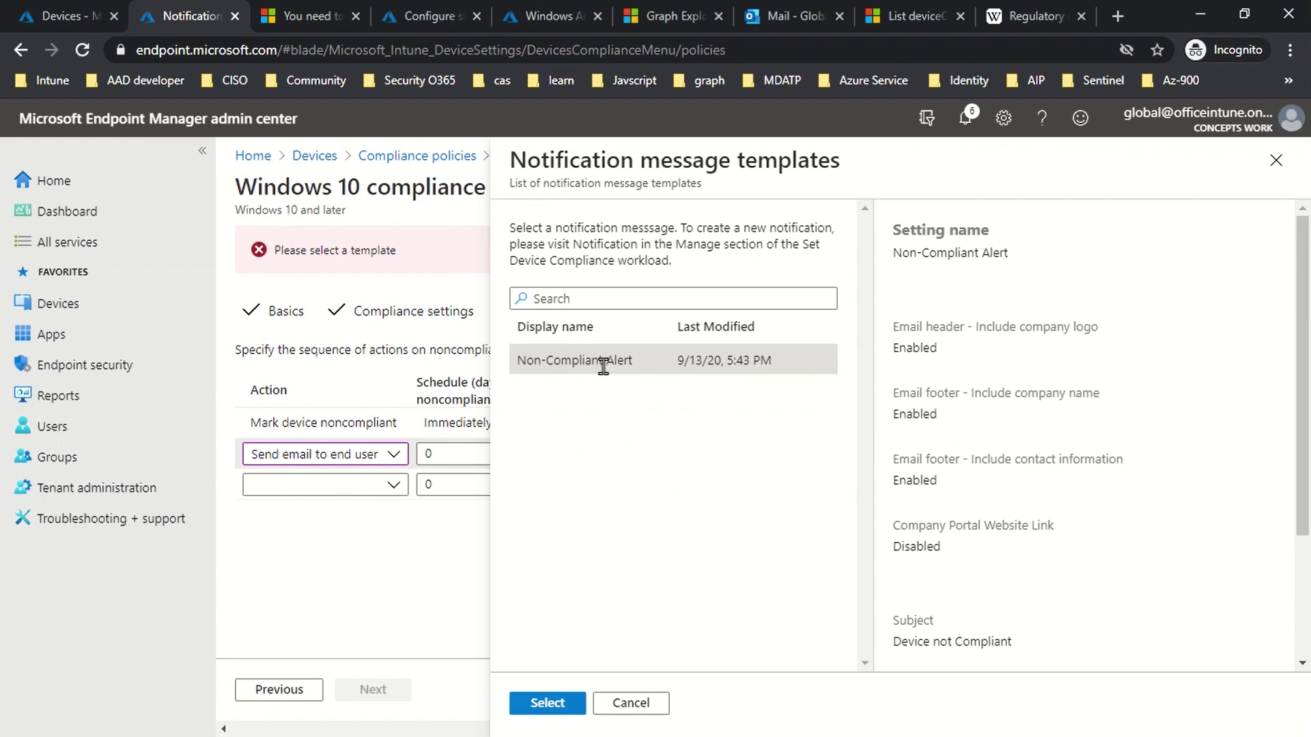
click(536, 701)
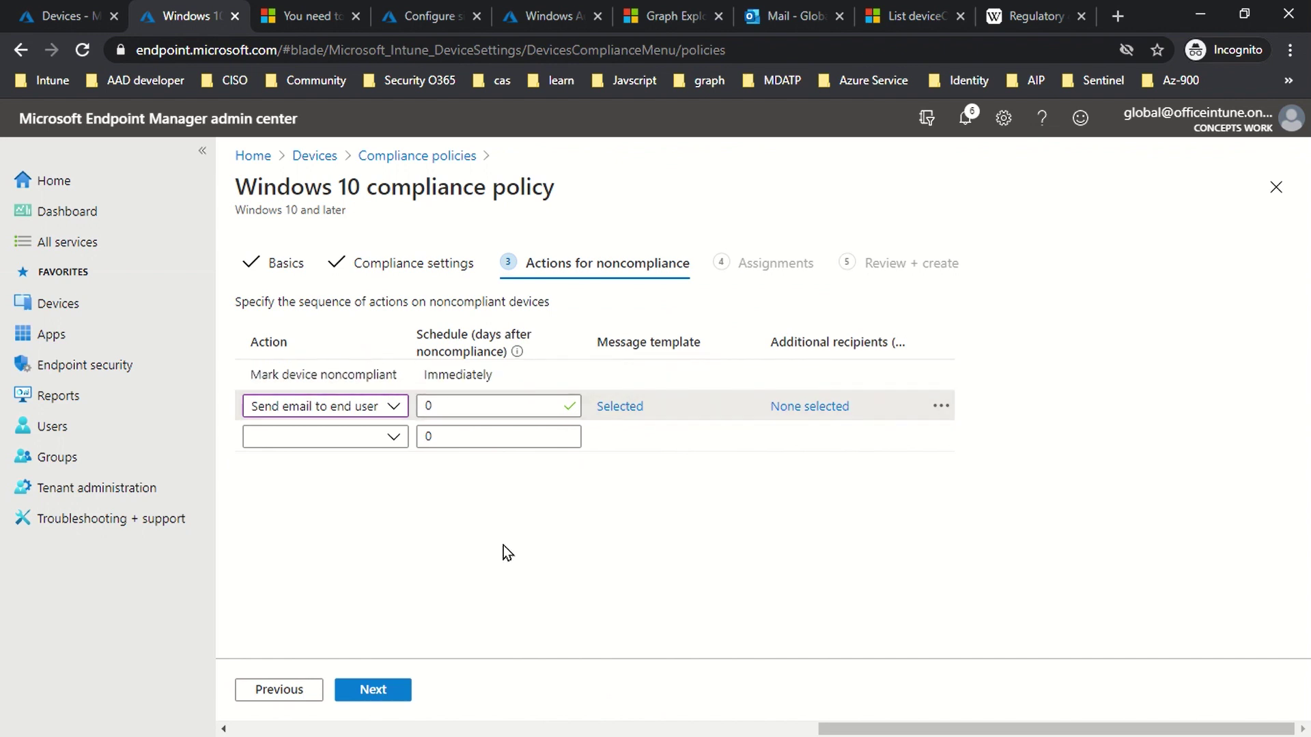
click(374, 691)
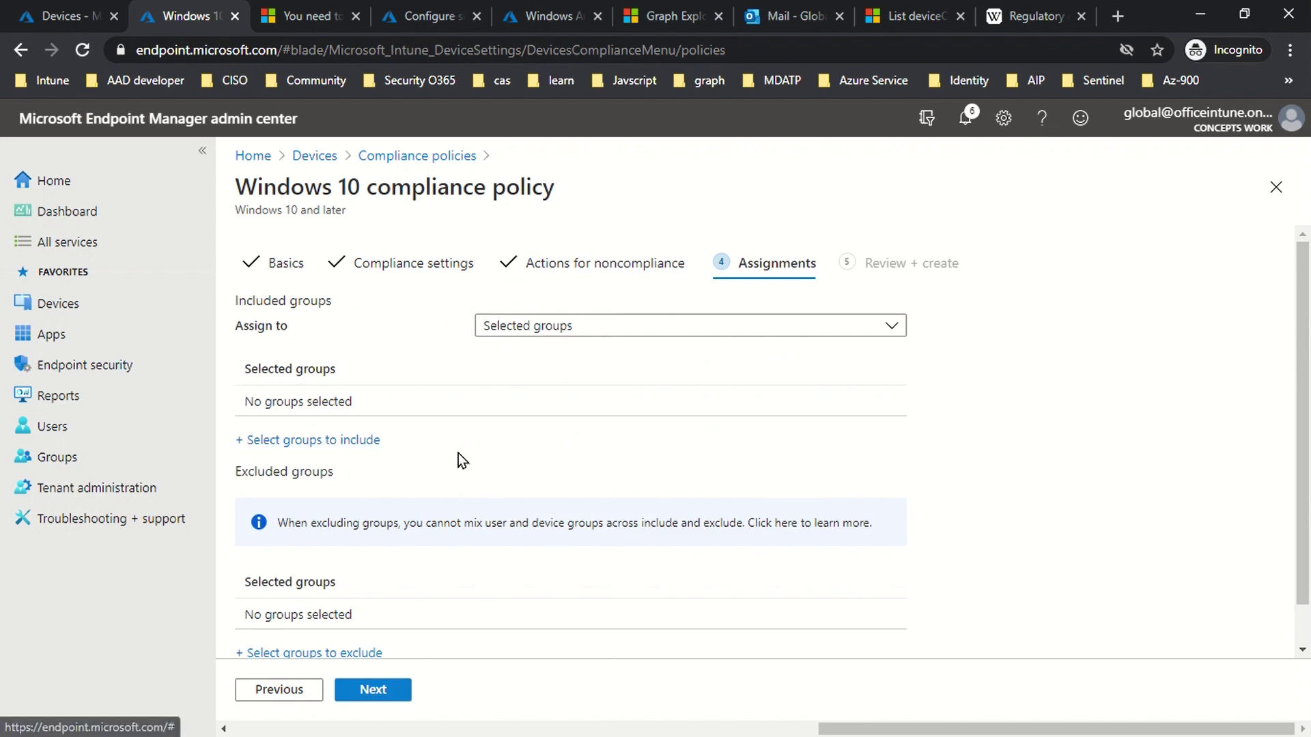
Assign the policy to All users, review the summary and create it.
click(543, 392)
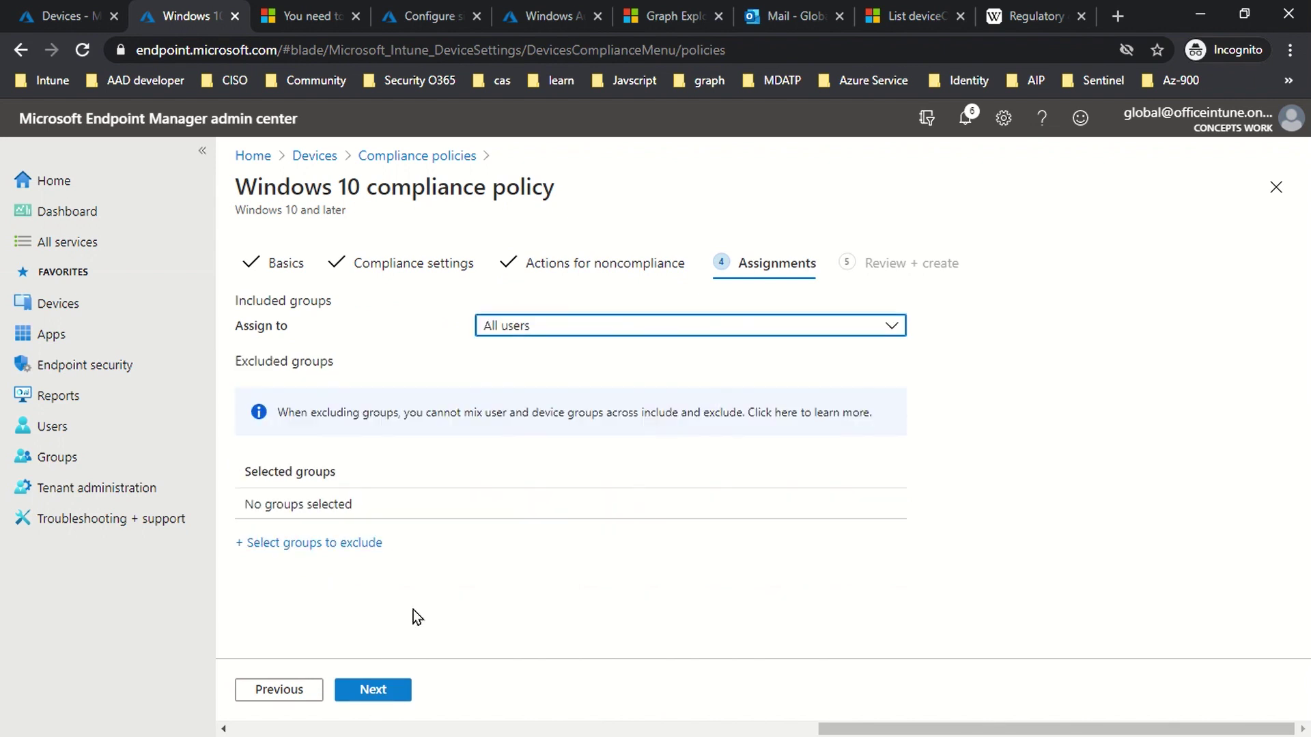
click(380, 694)
scroll(962, 424, down, 3)
scroll(957, 449, up, 3)
scroll(888, 495, down, 3)
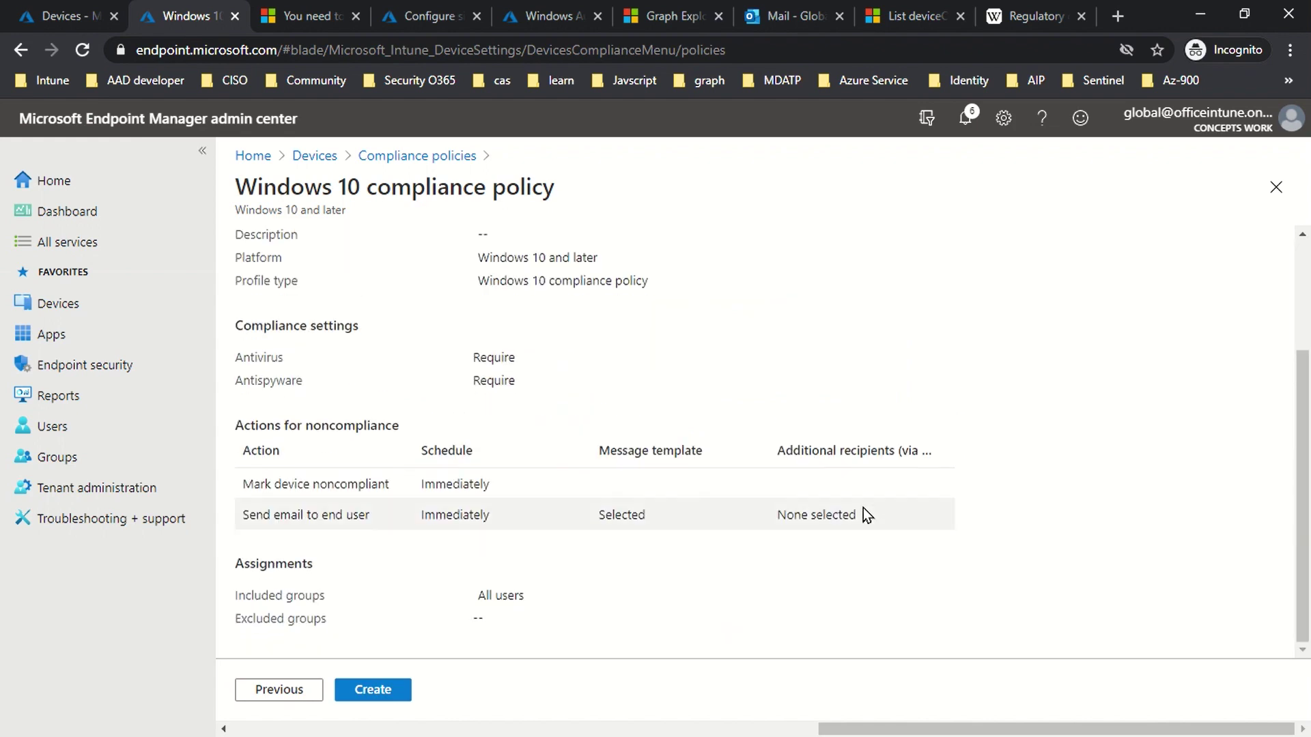
scroll(863, 510, up, 2)
click(362, 708)
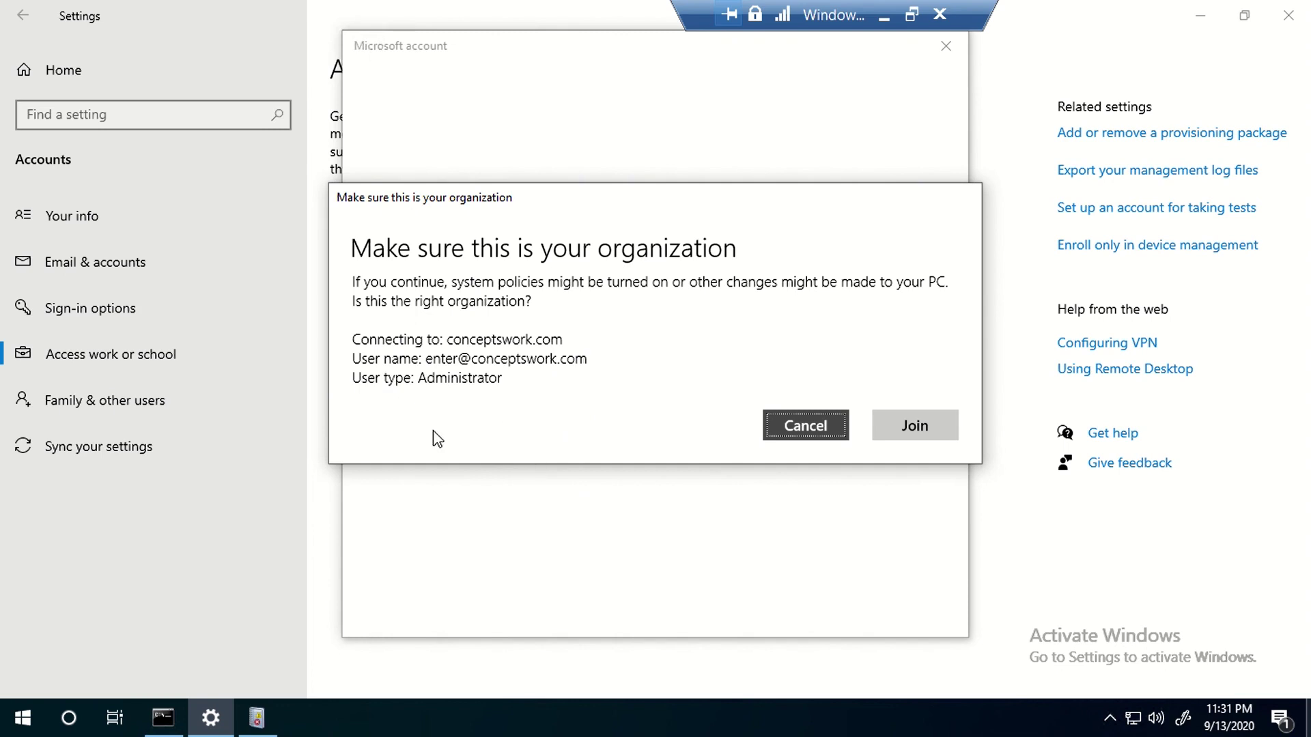
Confirm joining the PC to Concepts Work, checking the hostname in Command Prompt.
click(183, 711)
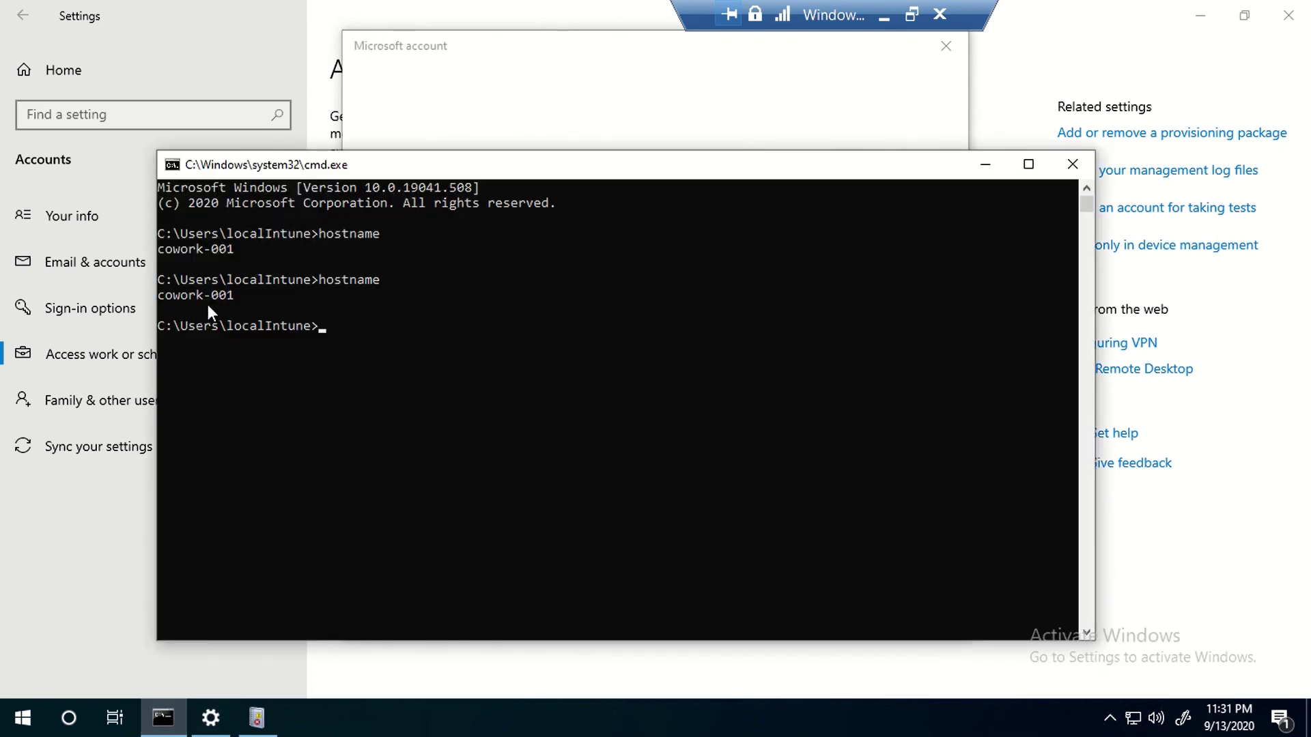
click(546, 127)
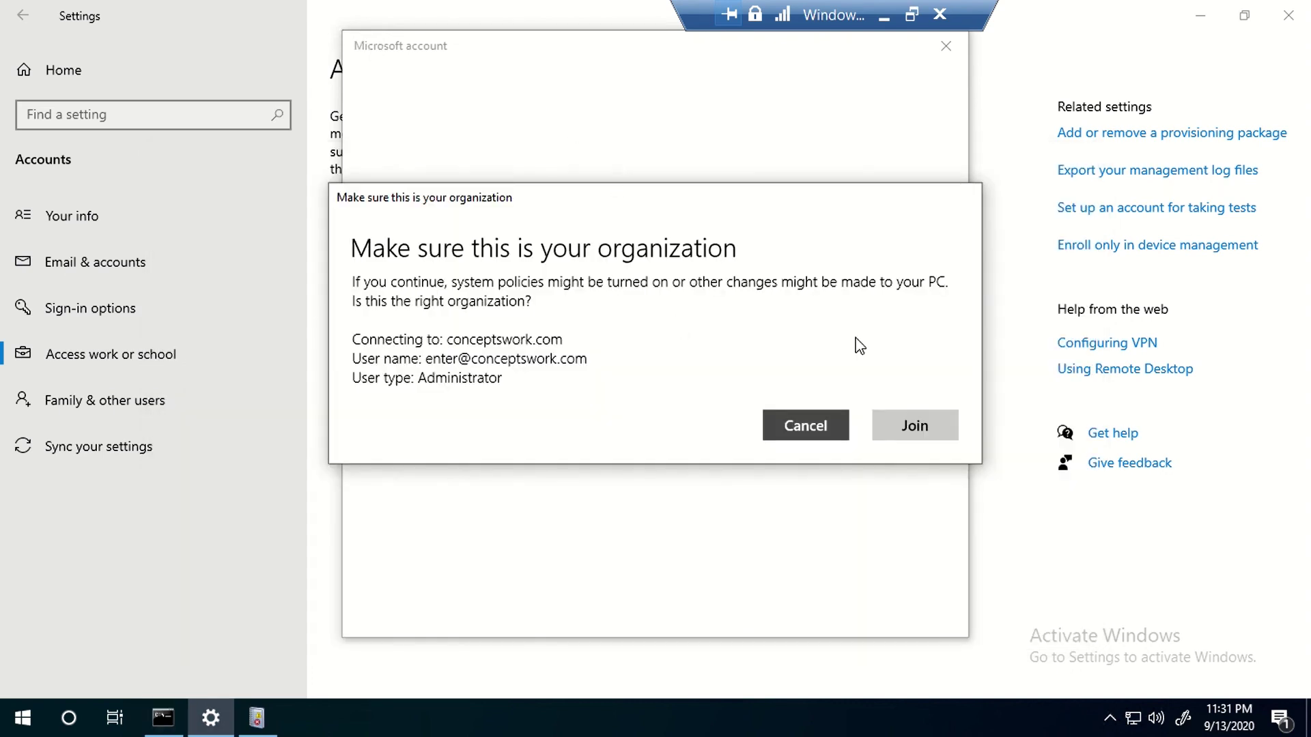
click(921, 445)
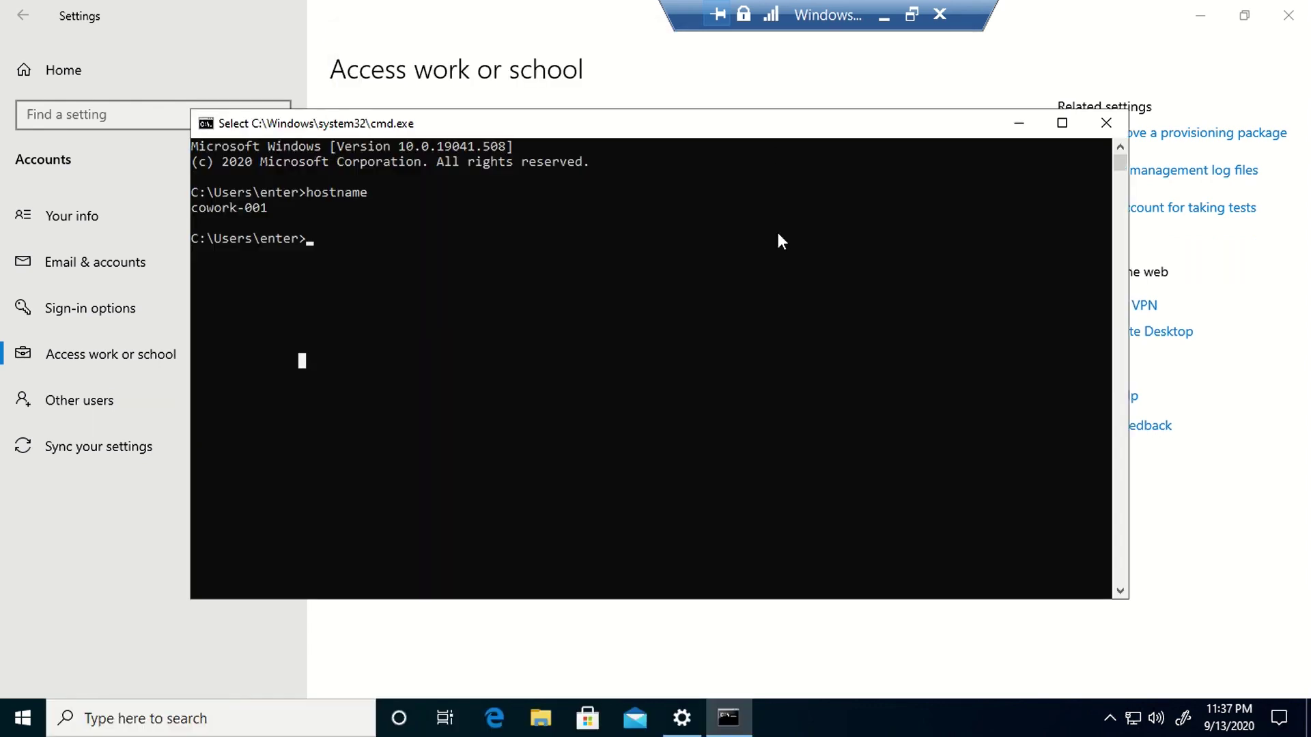
drag(197, 203, 360, 238)
click(463, 407)
click(427, 91)
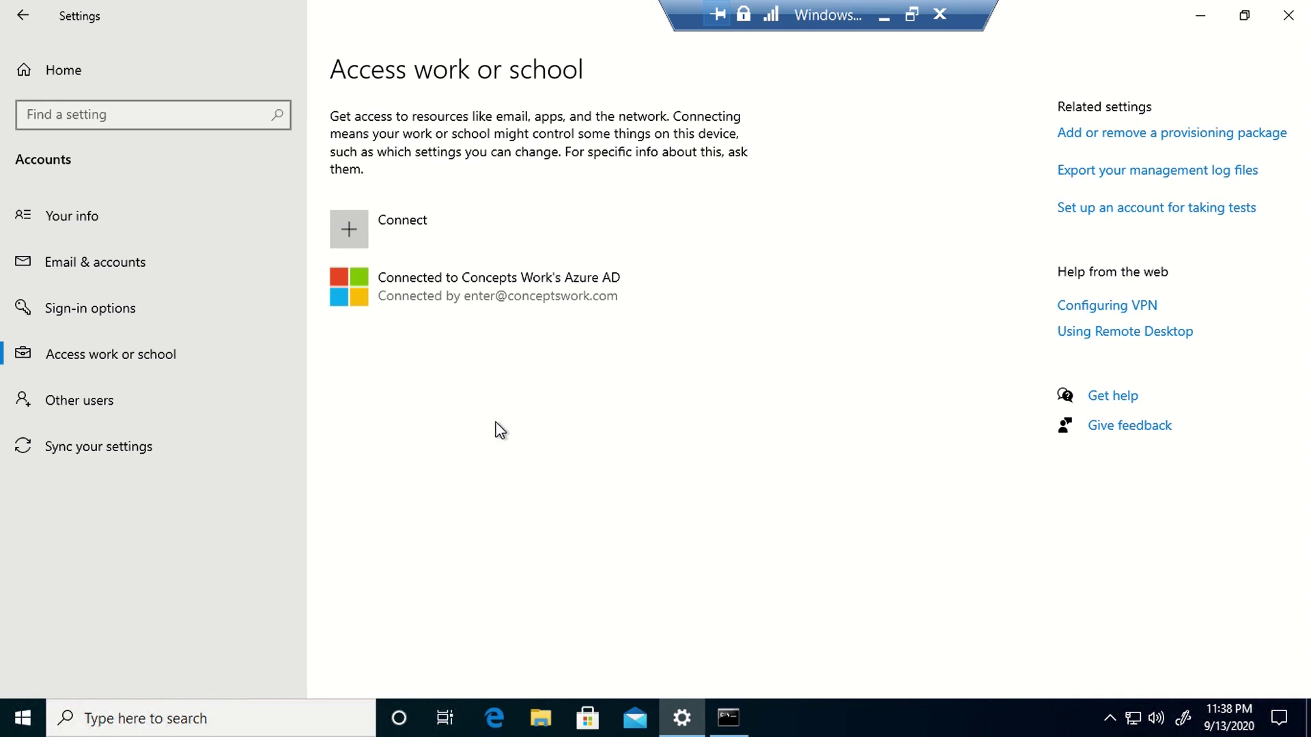
Open the Concepts Work connection's Info page to see the DeviceHealthMonitoring policy and last sync.
click(419, 296)
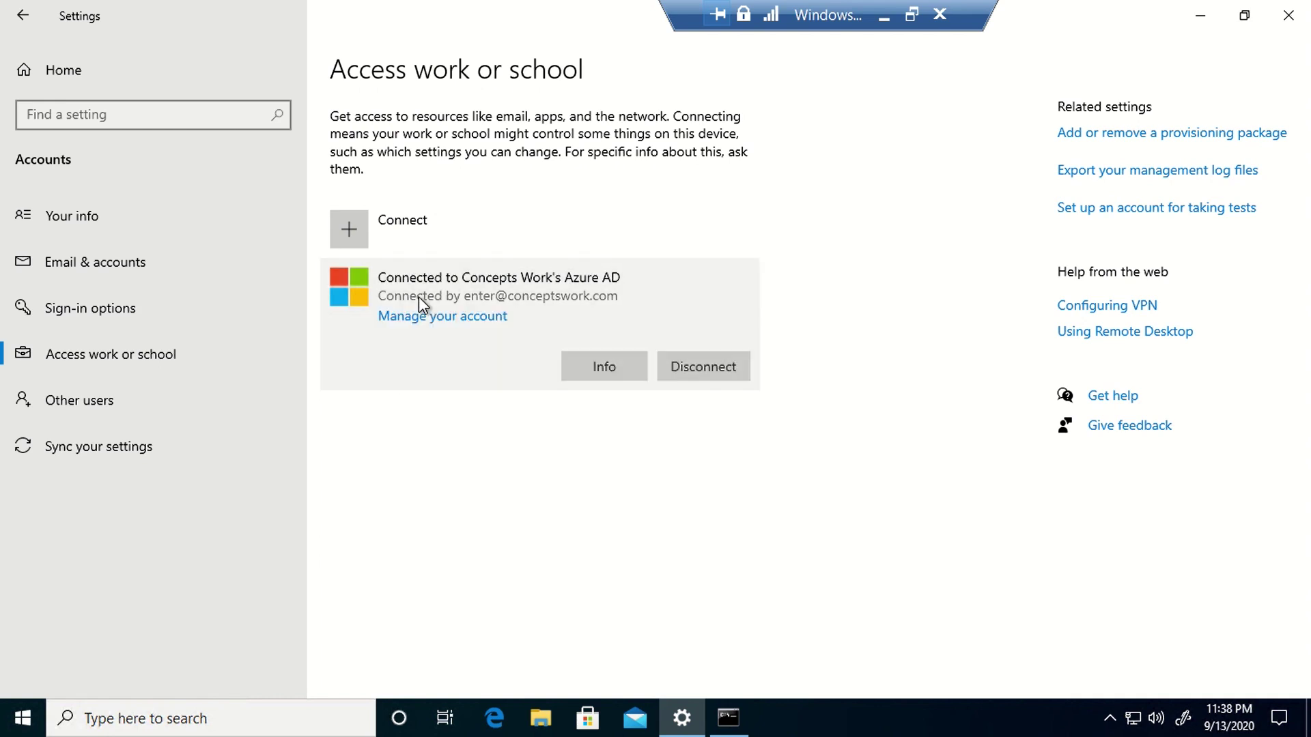
click(604, 367)
scroll(376, 444, down, 3)
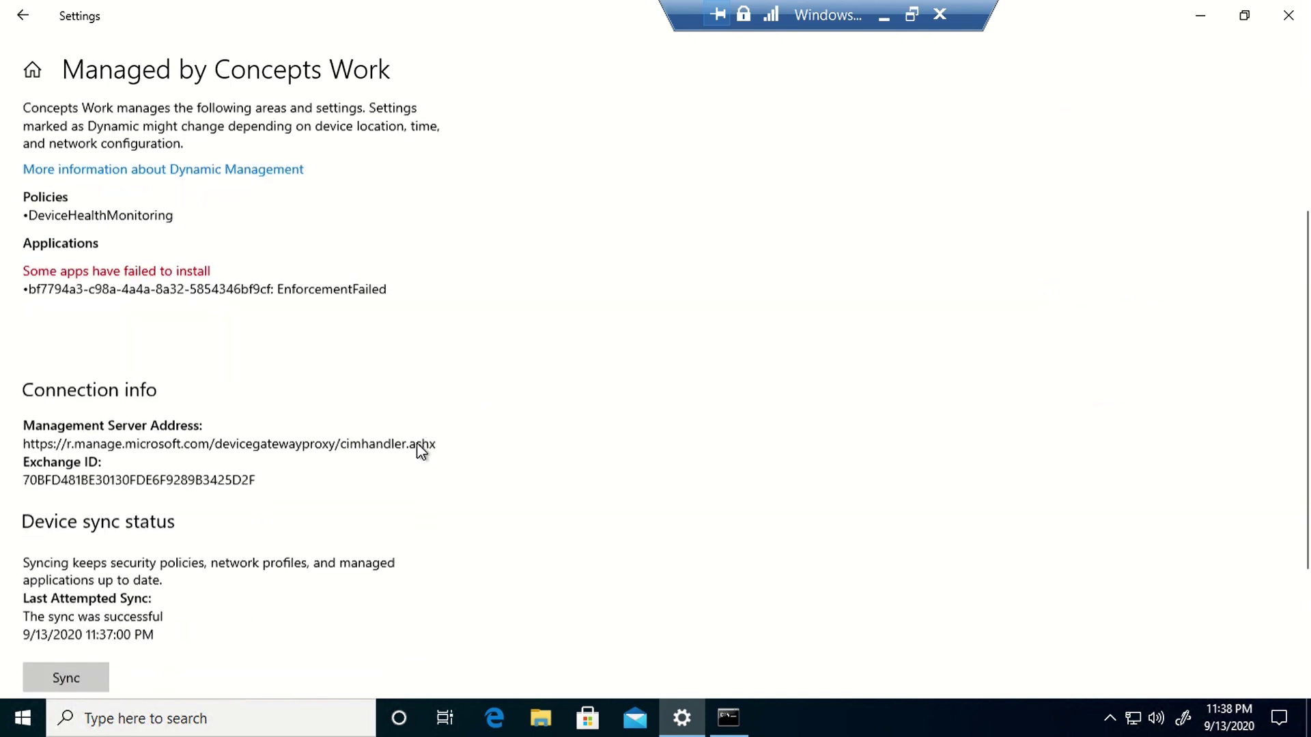
scroll(421, 451, down, 3)
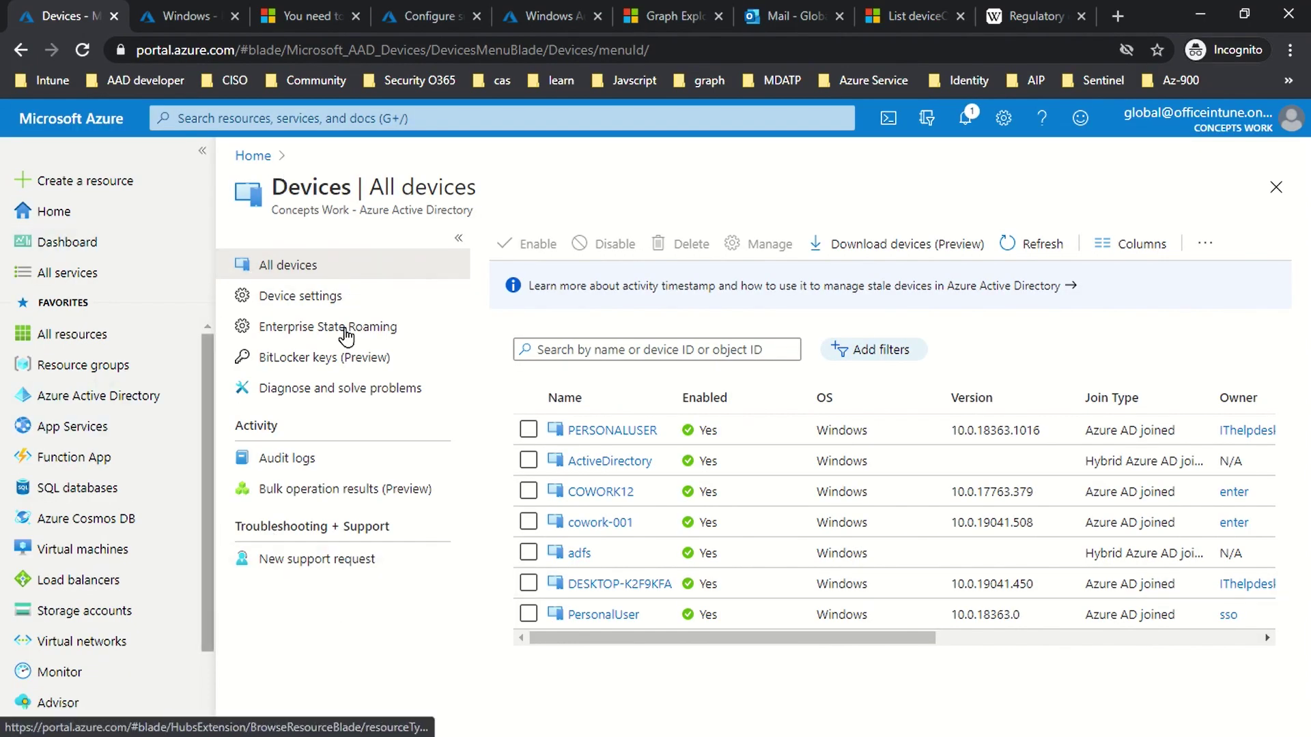
Confirm cowork-001 shows Compliant in All devices, then return to Endpoint Manager's Windows devices.
drag(598, 645, 812, 649)
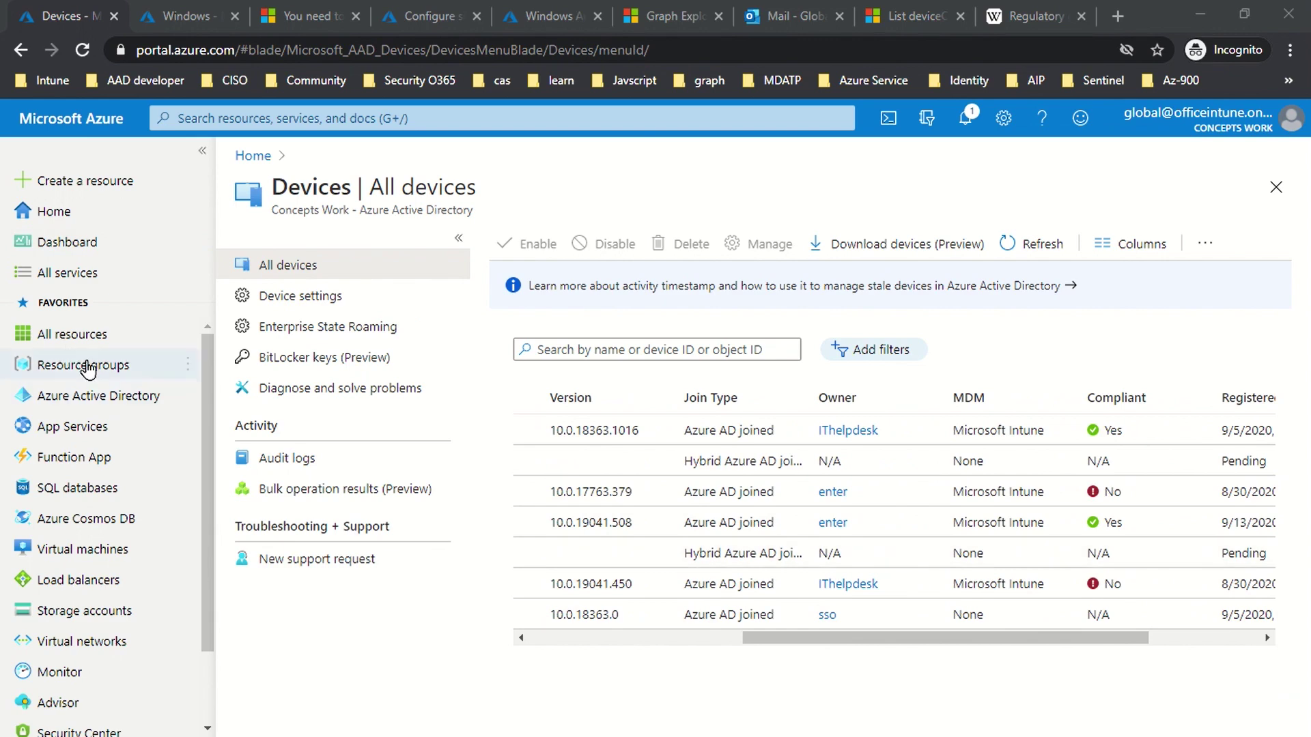
click(186, 15)
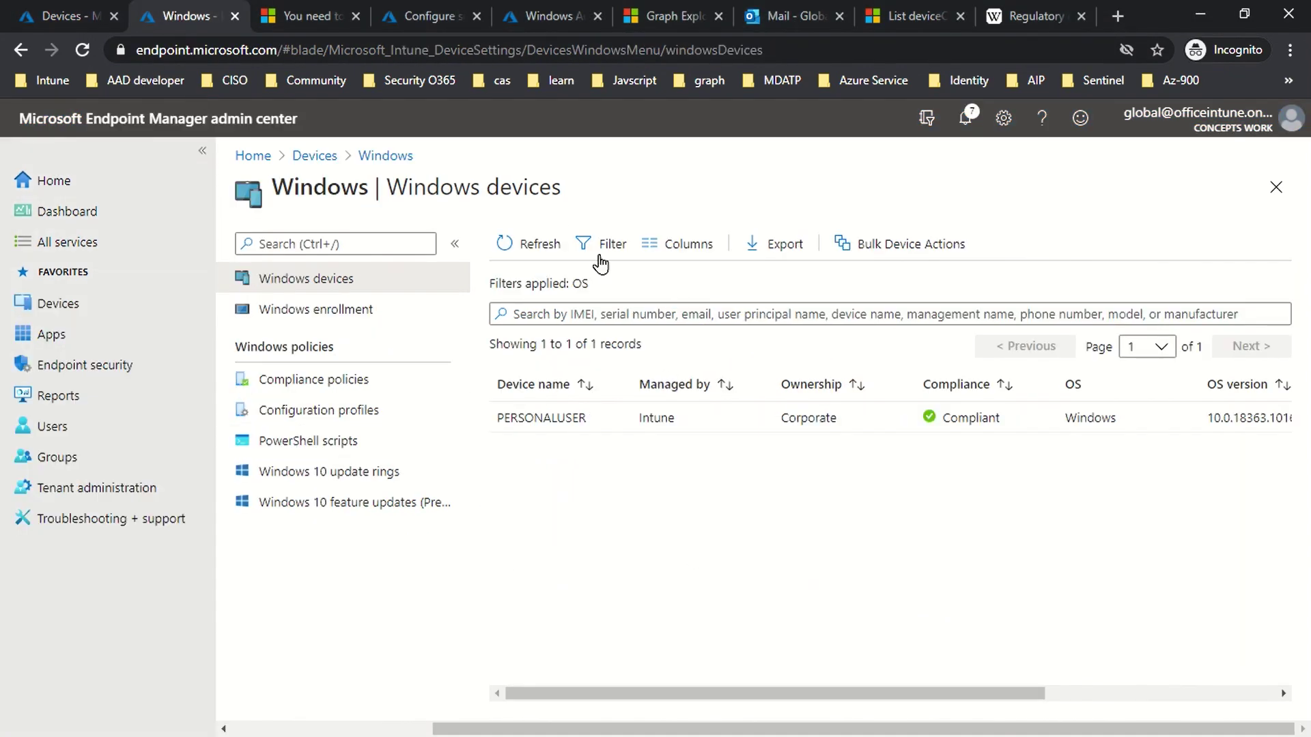
Refresh the Windows devices list and open COWORK-001's device compliance results.
click(506, 244)
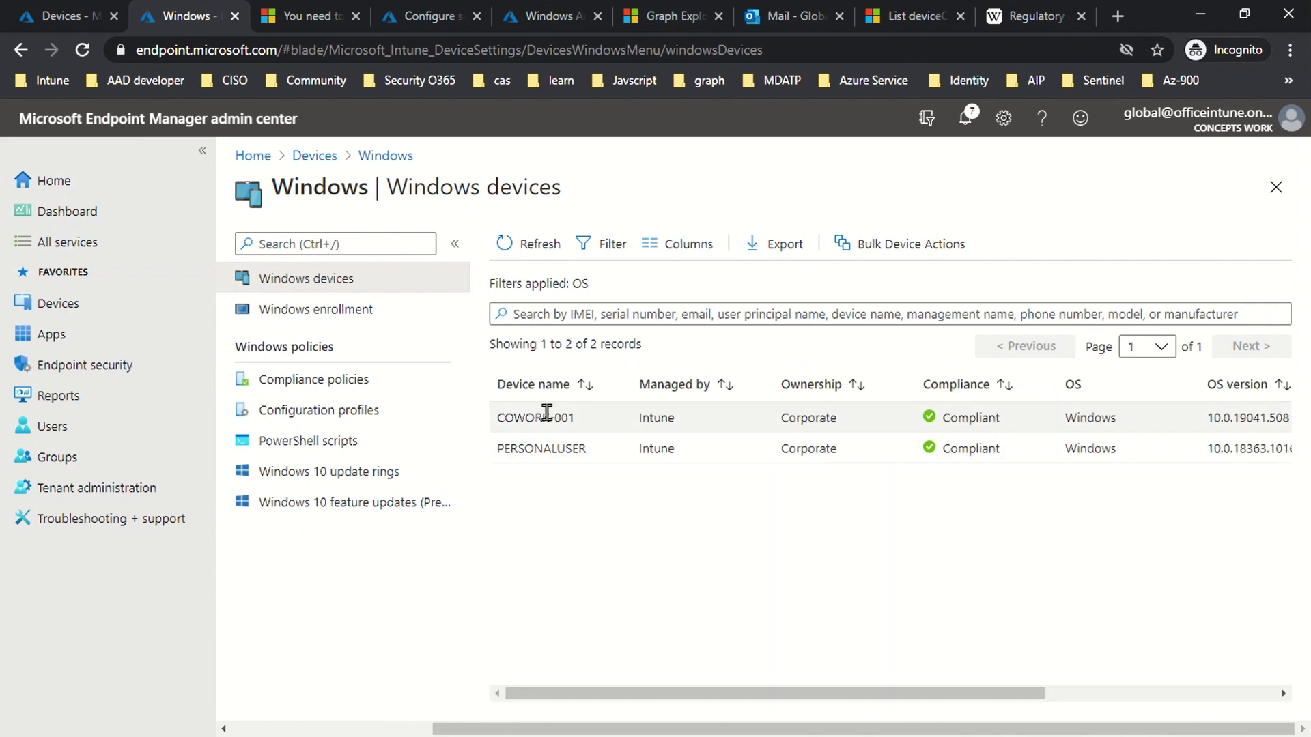
click(524, 418)
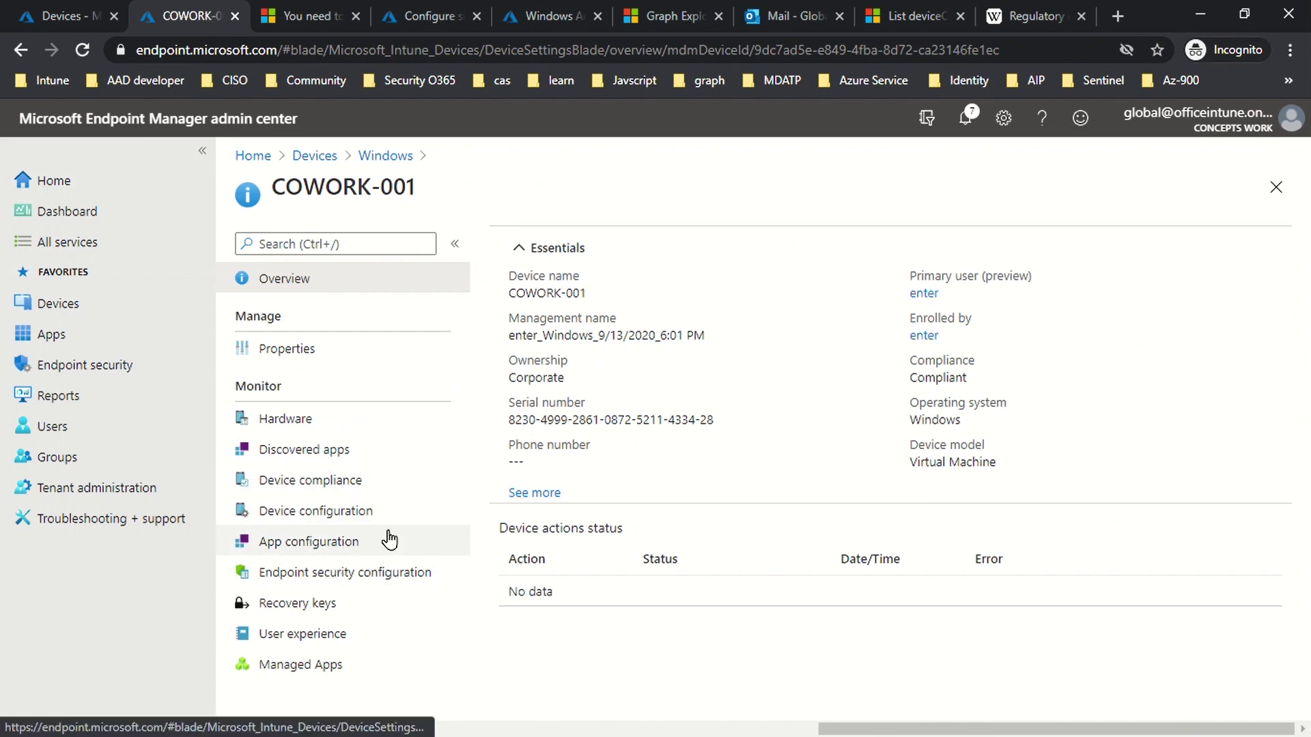
click(374, 487)
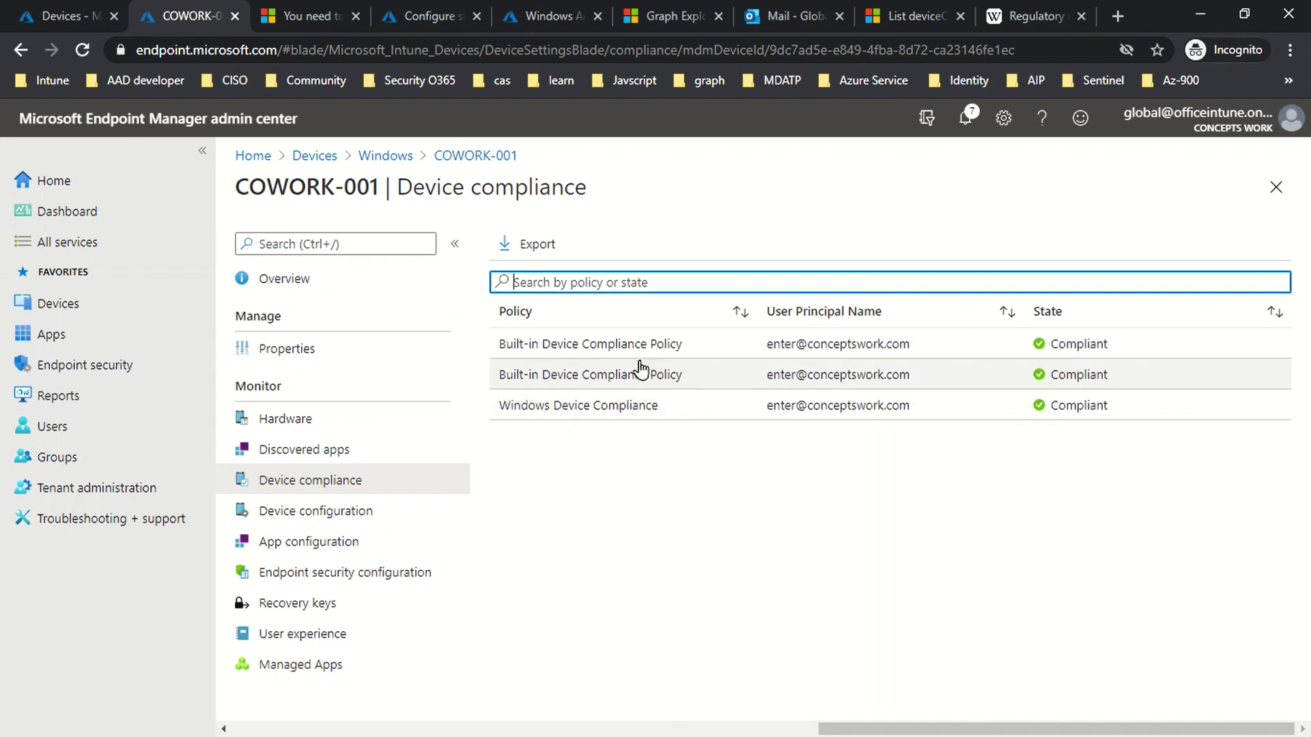
Inspect the antivirus and antispyware setting states of the Windows Device Compliance policy on COWORK-001.
click(669, 415)
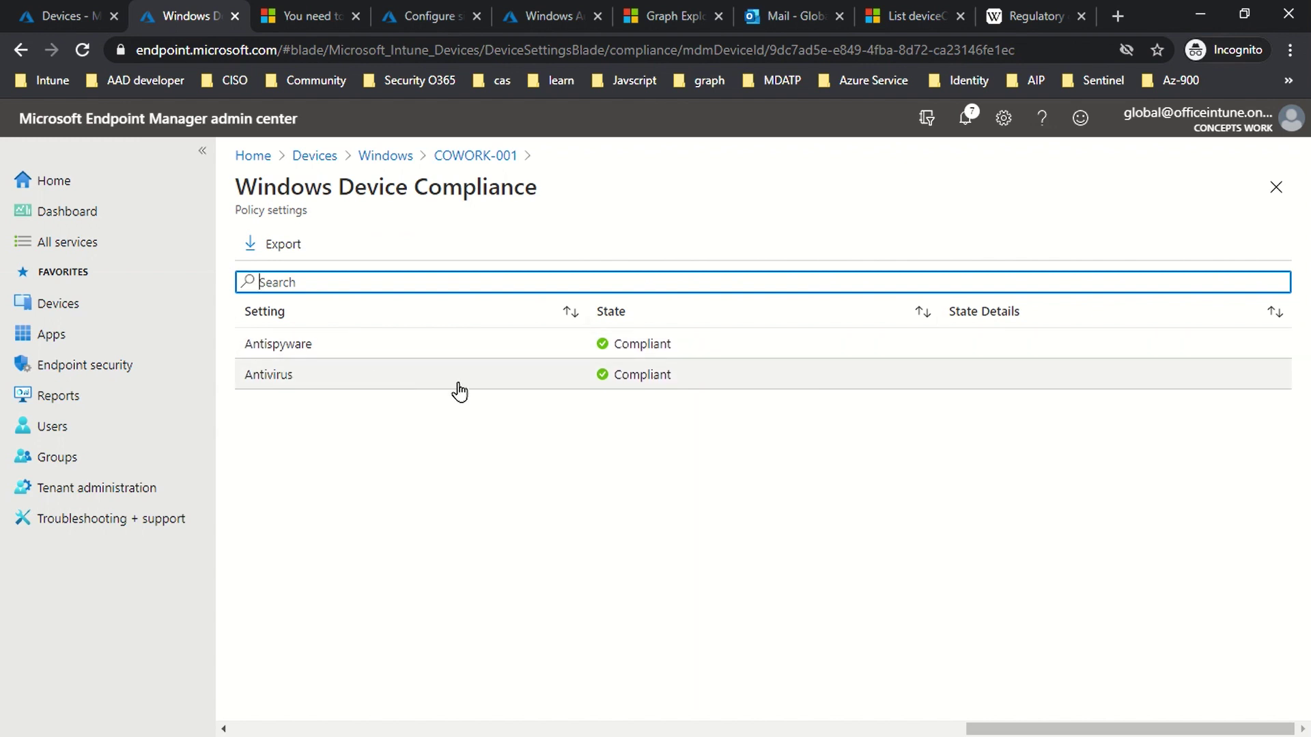
click(693, 613)
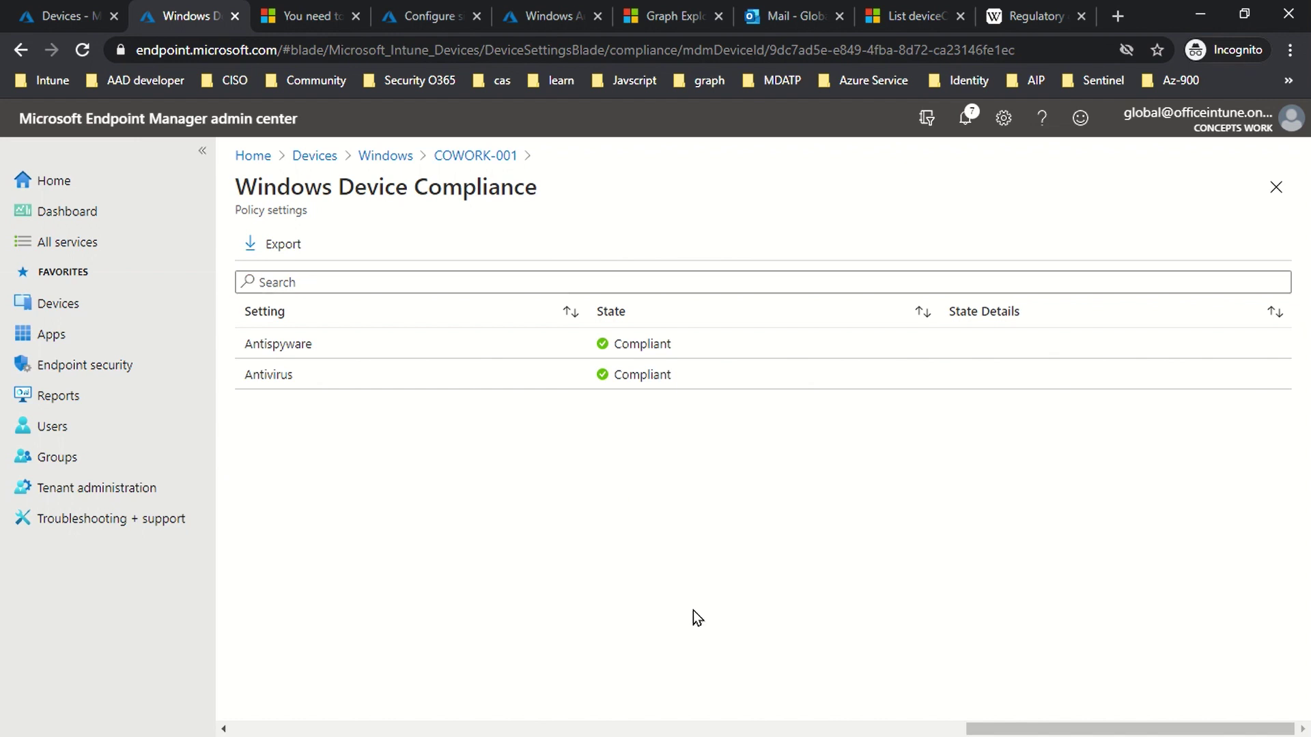
click(1275, 187)
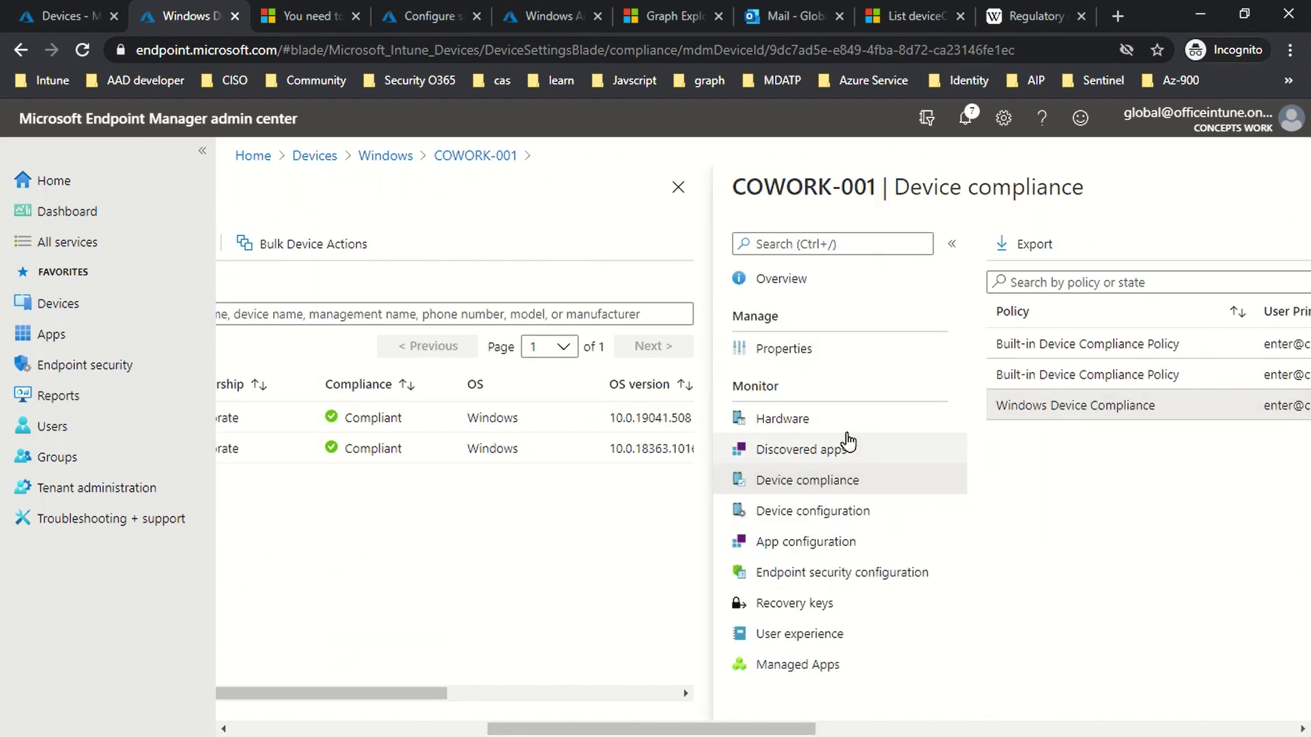
click(1045, 405)
drag(714, 731, 903, 729)
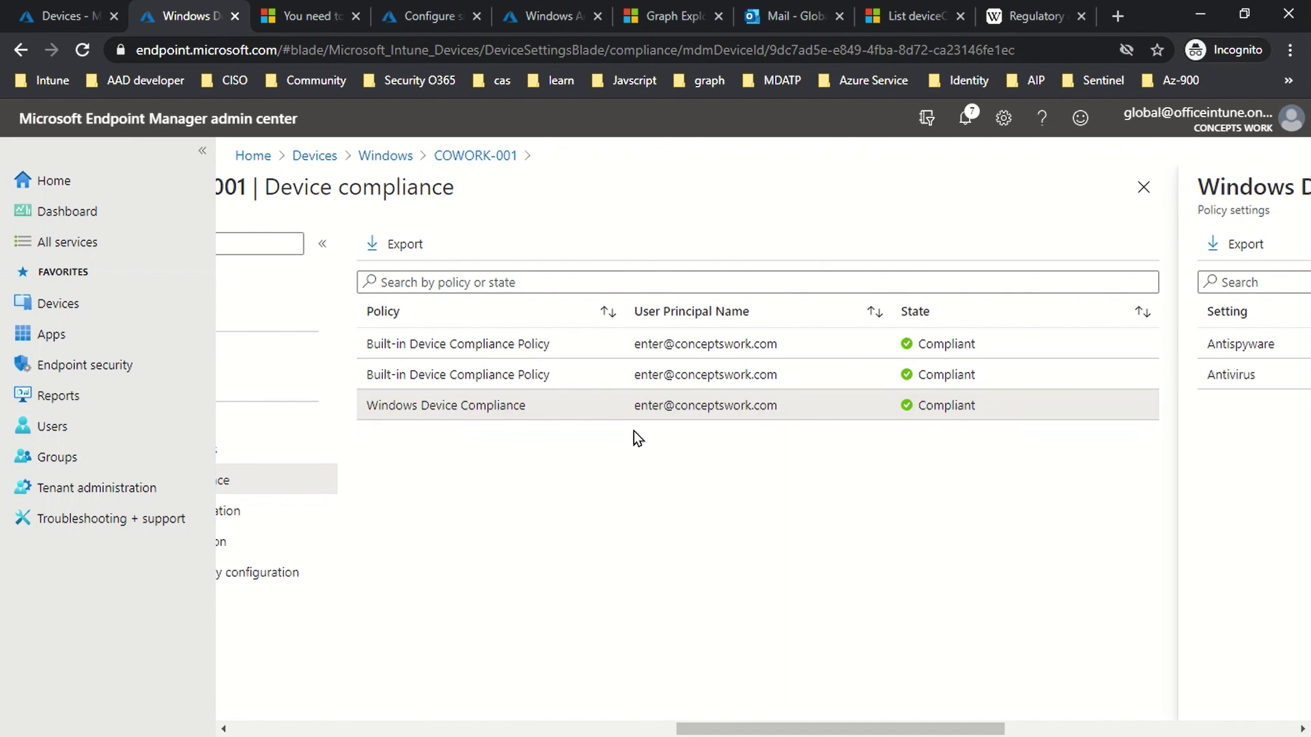
In Graph Explorer, clear the request body and rerun the beta deviceCompliancePolicies query.
click(673, 15)
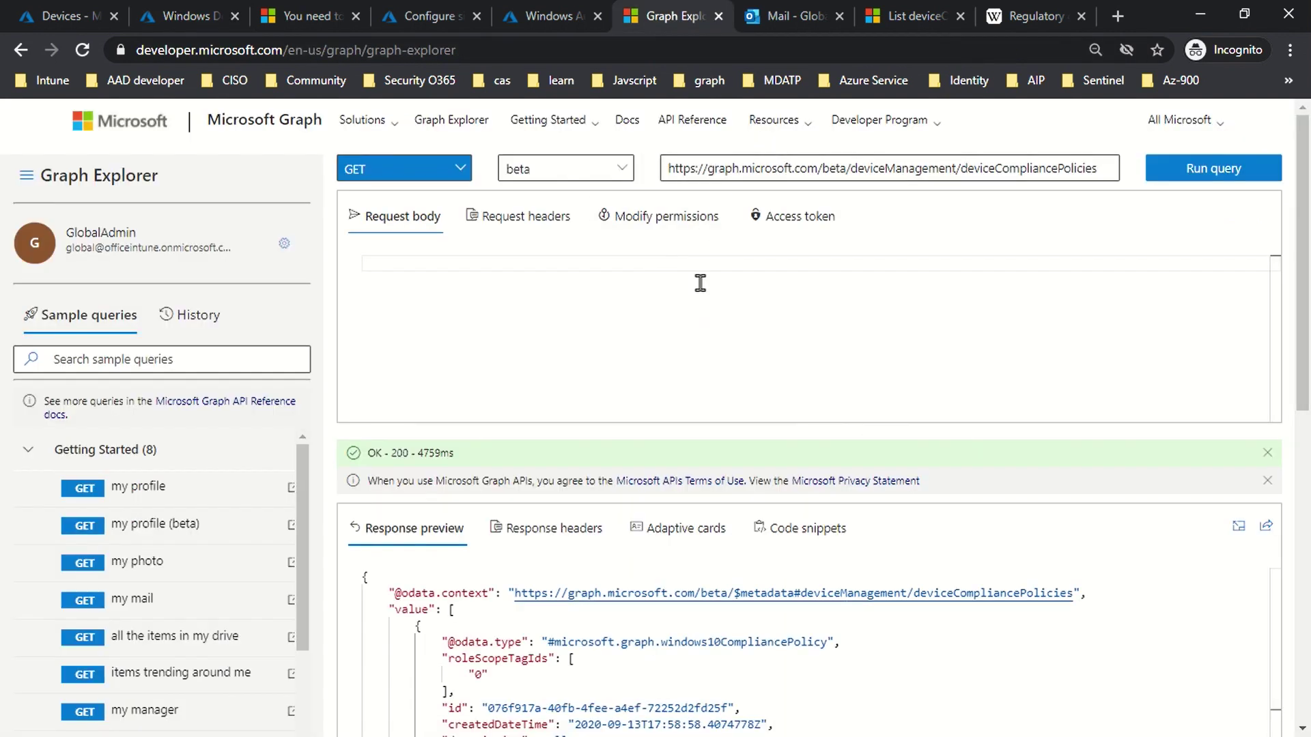
click(765, 170)
key(ctrl+a)
key(ctrl+c)
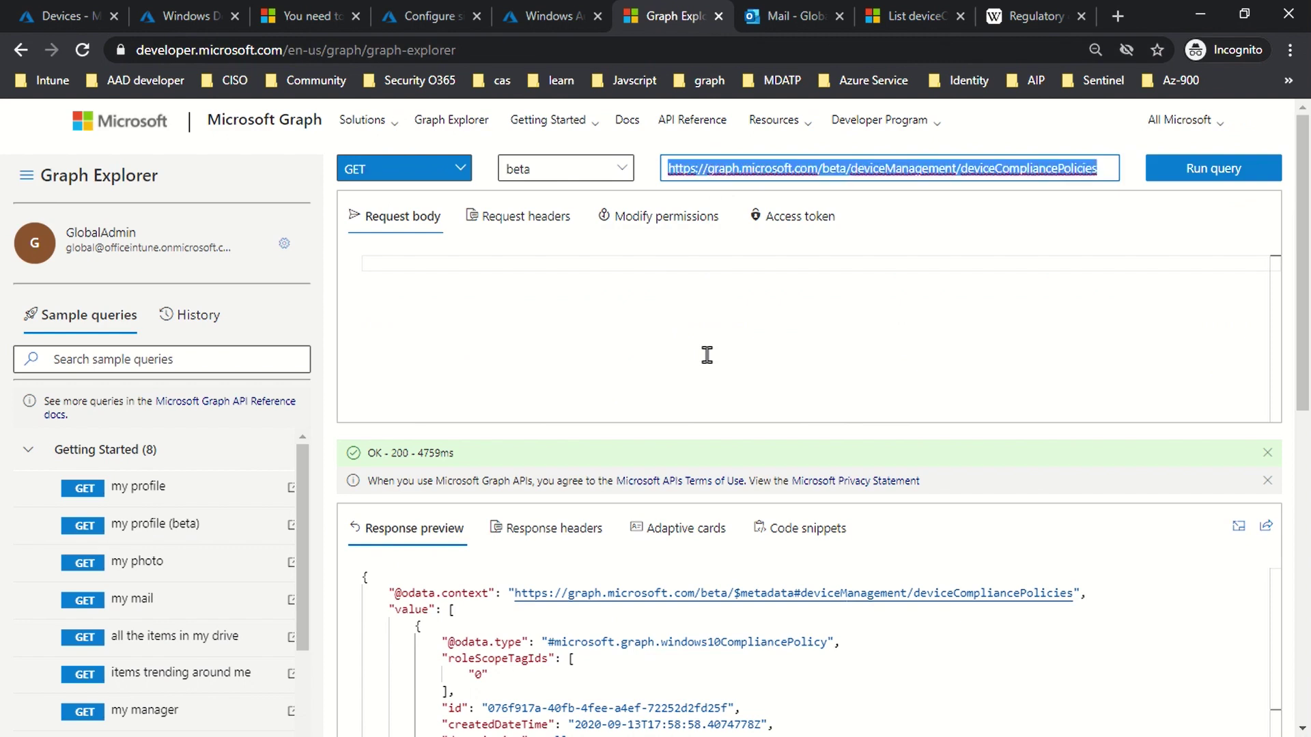
click(707, 354)
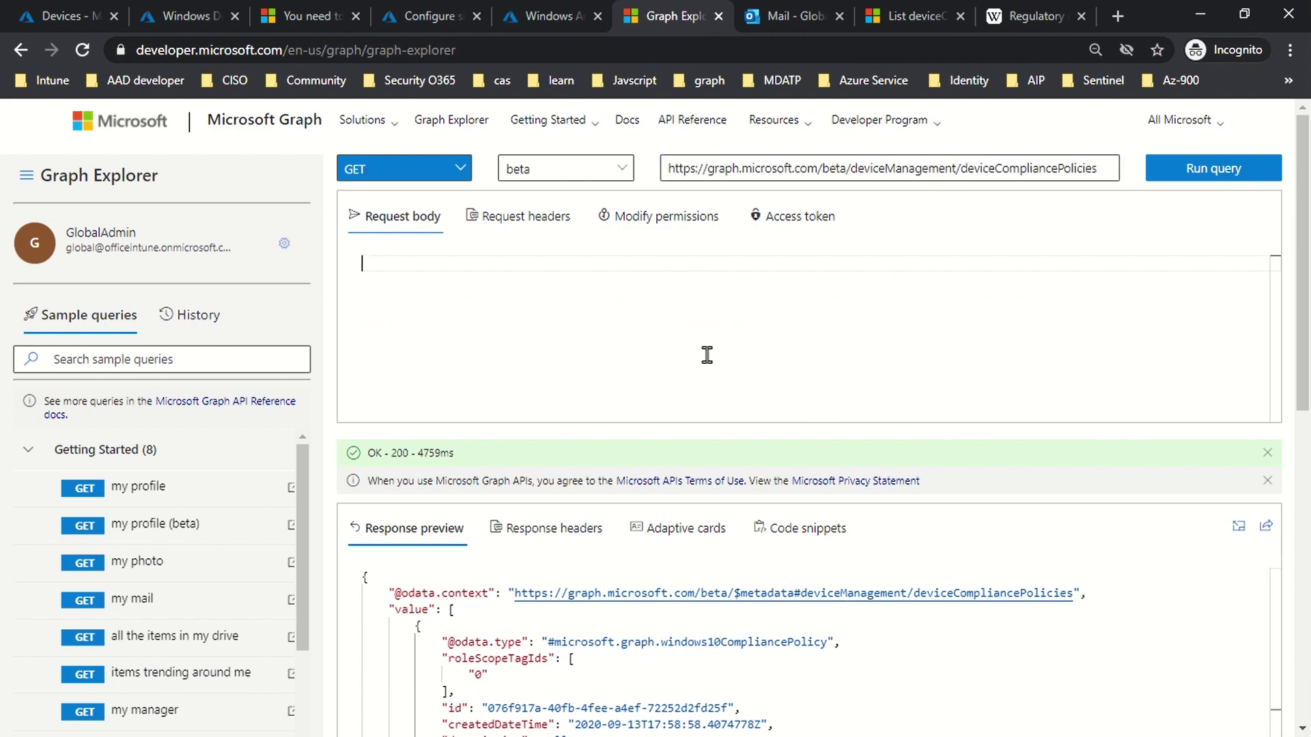
key(ctrl+v)
drag(1033, 268, 179, 270)
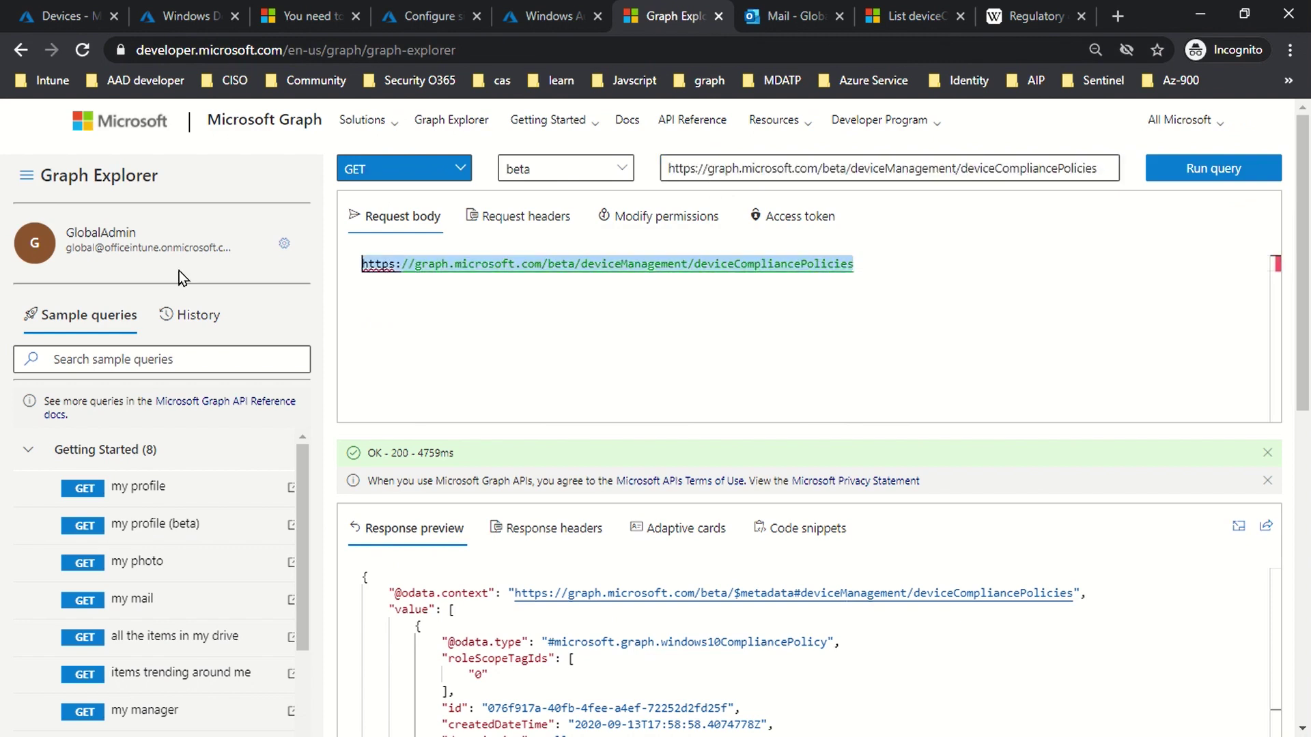
key(Delete)
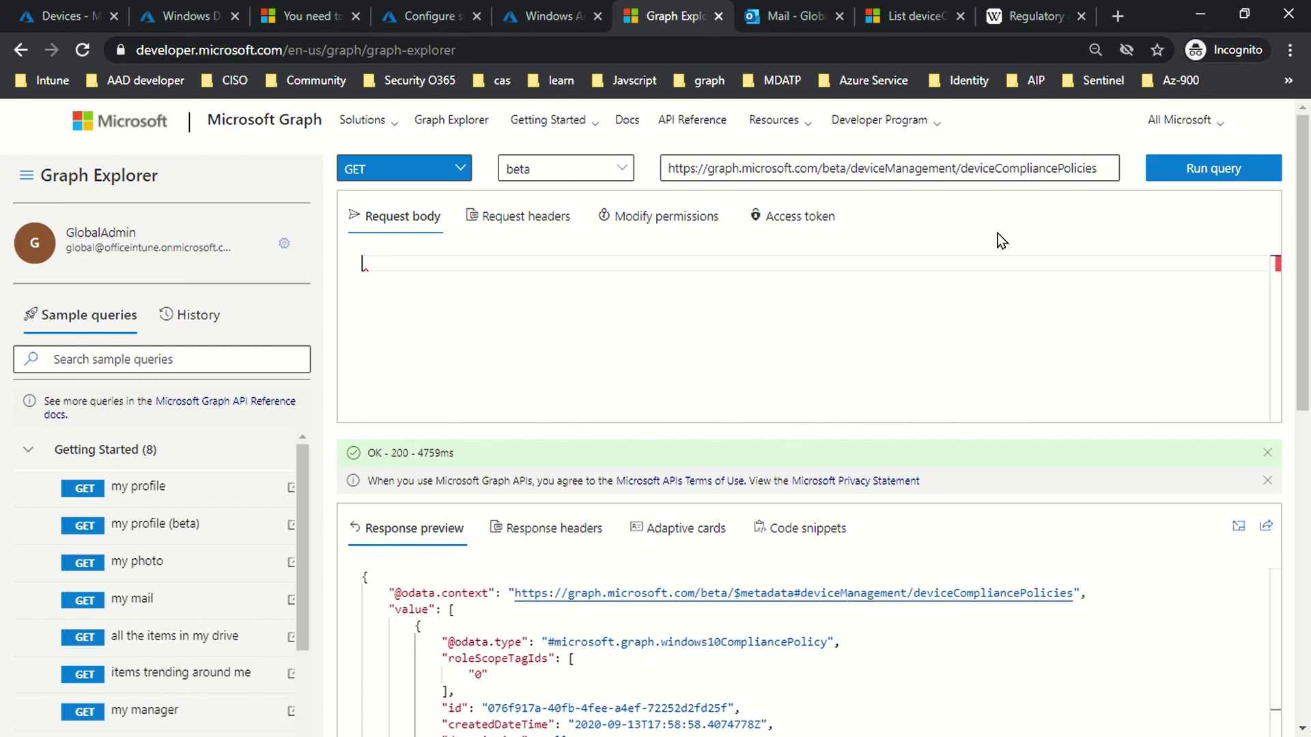
click(1199, 171)
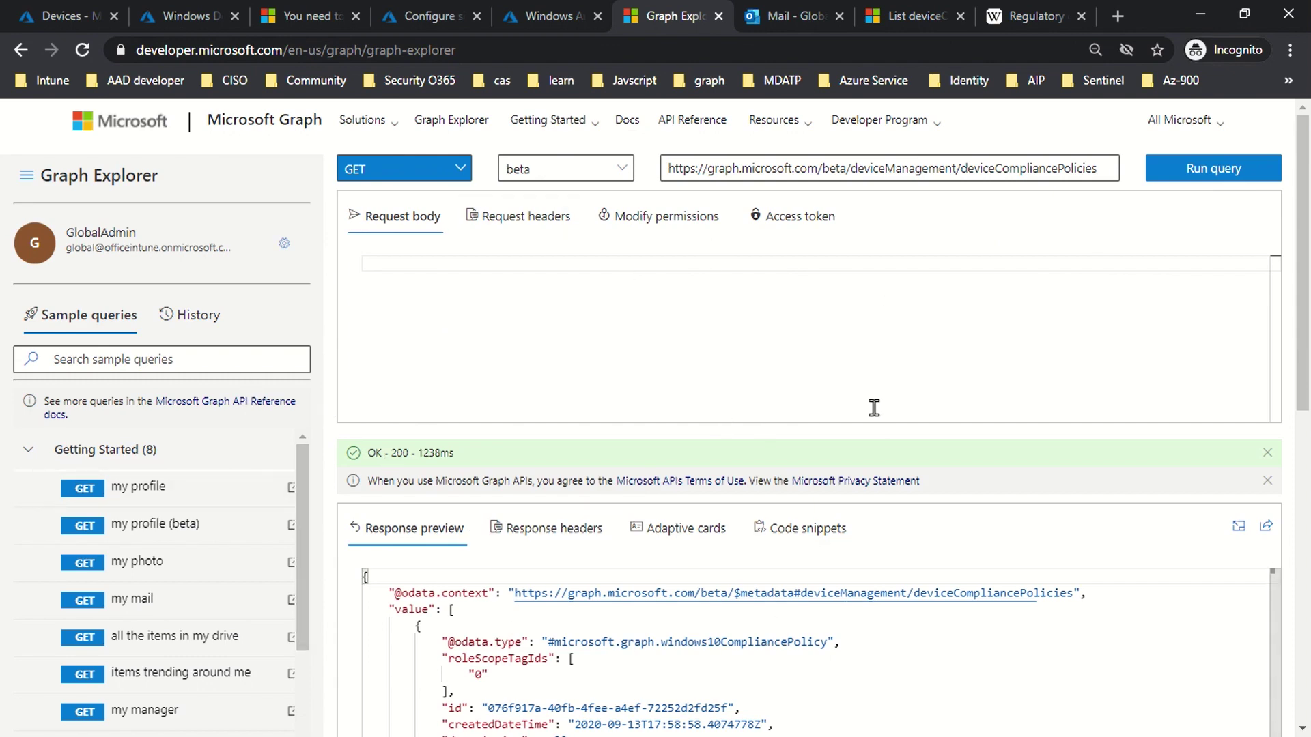
Examine the response's version, password, secureBootEnabled and osMinimumVersion properties of the Windows Device Compliance policy.
scroll(983, 305, down, 4)
click(919, 506)
scroll(880, 447, down, 1)
scroll(881, 445, up, 1)
drag(478, 469, 796, 626)
scroll(792, 626, down, 2)
drag(785, 694, 447, 432)
click(919, 521)
drag(858, 600, 489, 424)
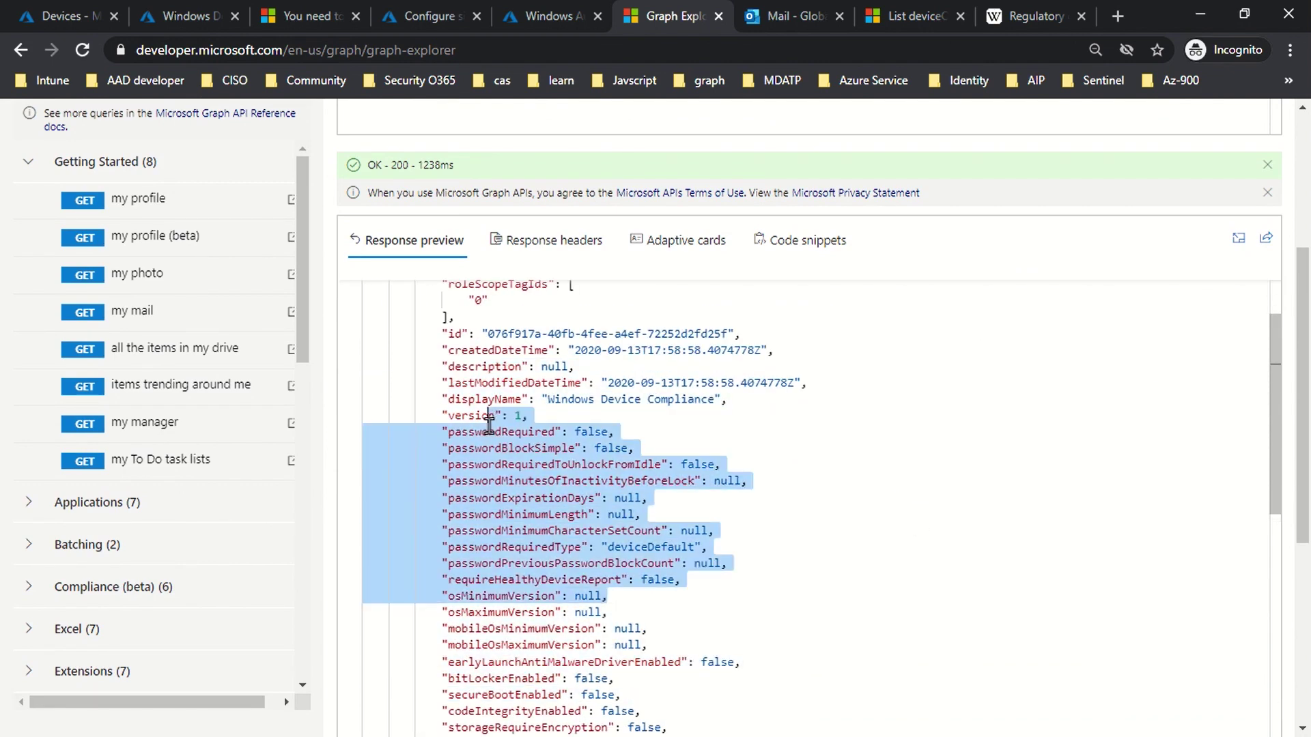
click(1066, 511)
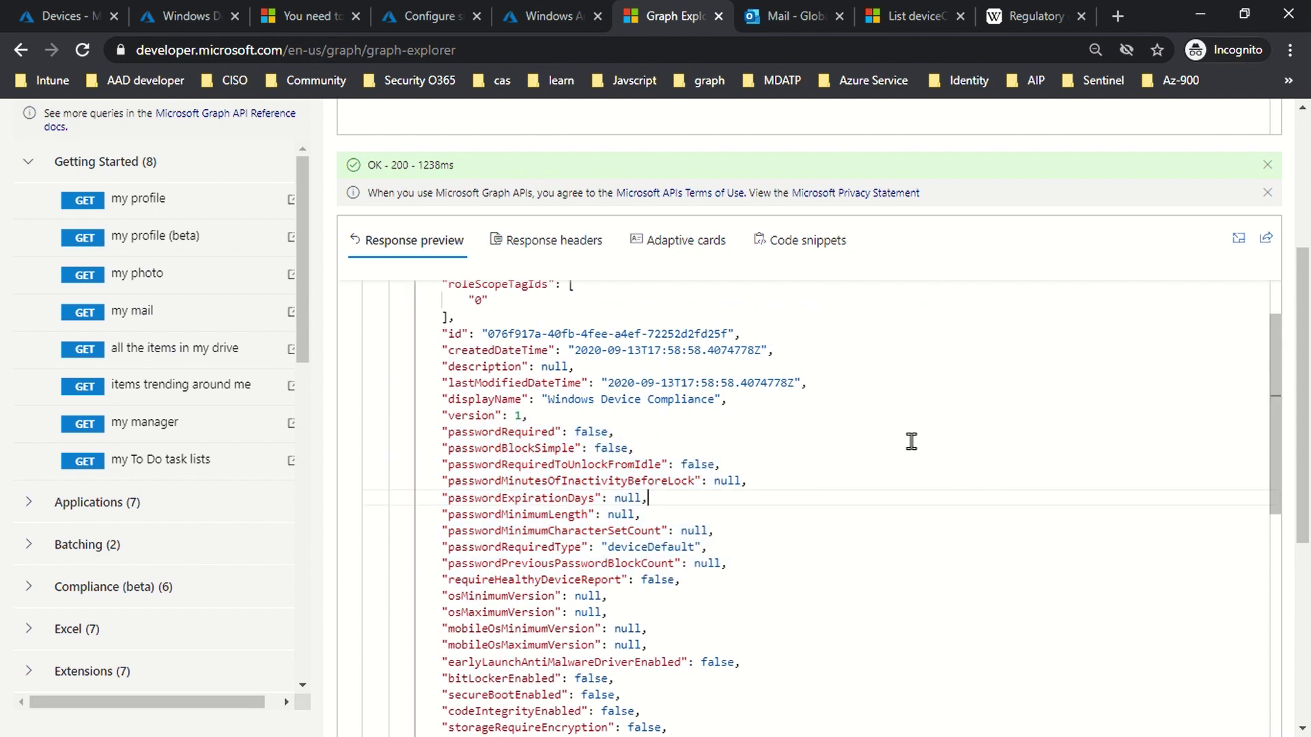
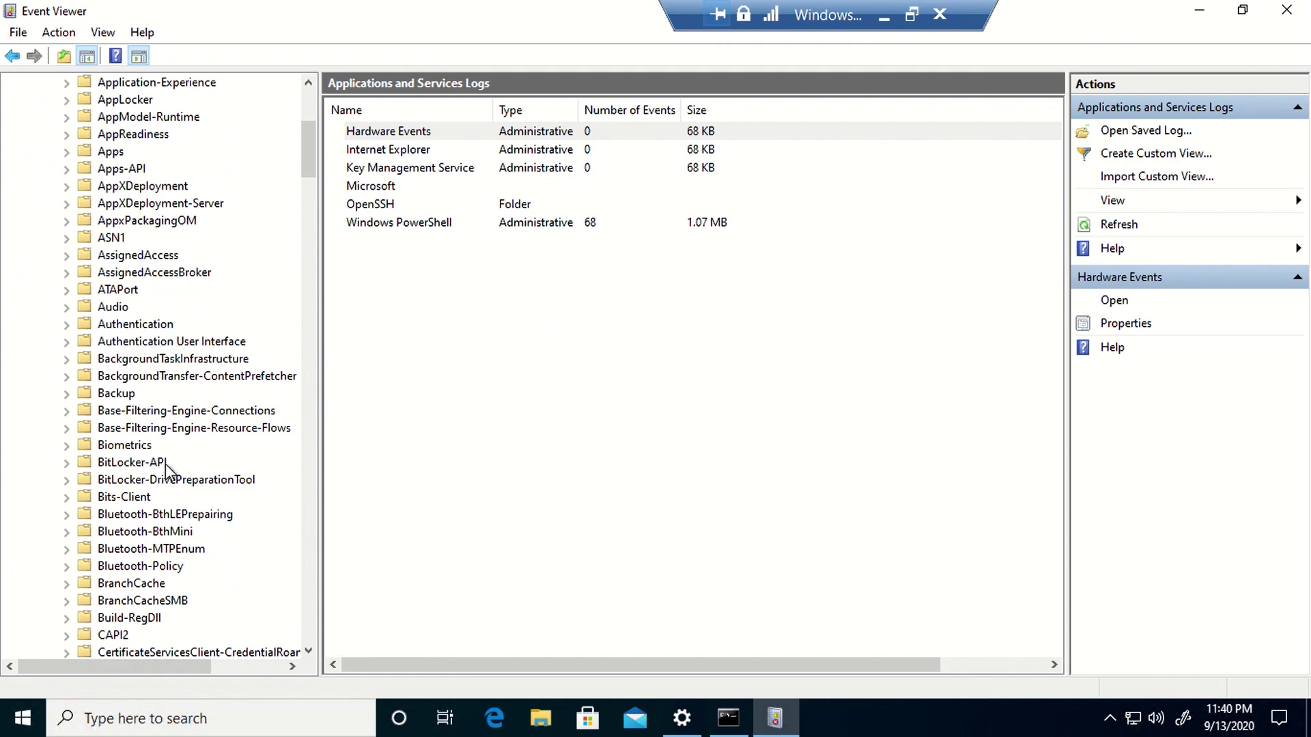
Expand DeviceManagement-Enterprise-Diagnostics-Provider and view its Admin (154 events) and Operational (348 events) logs.
scroll(182, 452, down, 7)
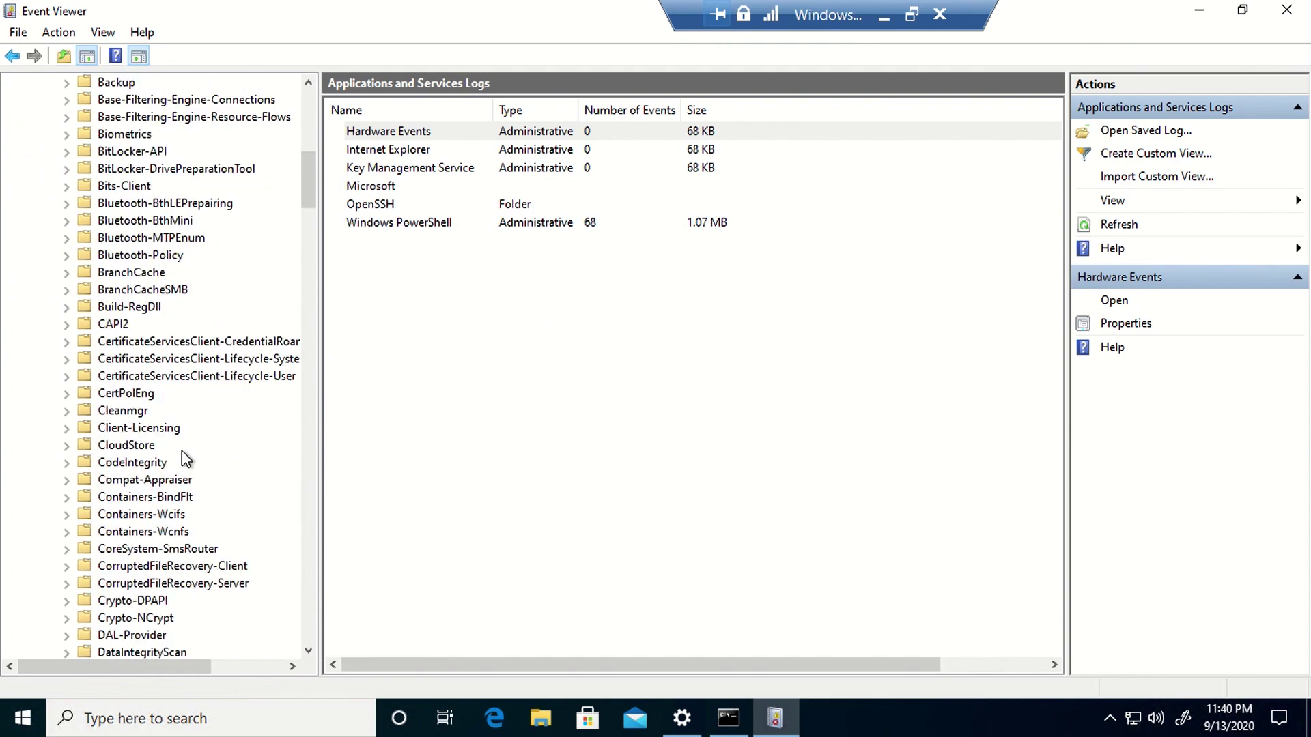
scroll(181, 451, down, 3)
scroll(205, 465, up, 1)
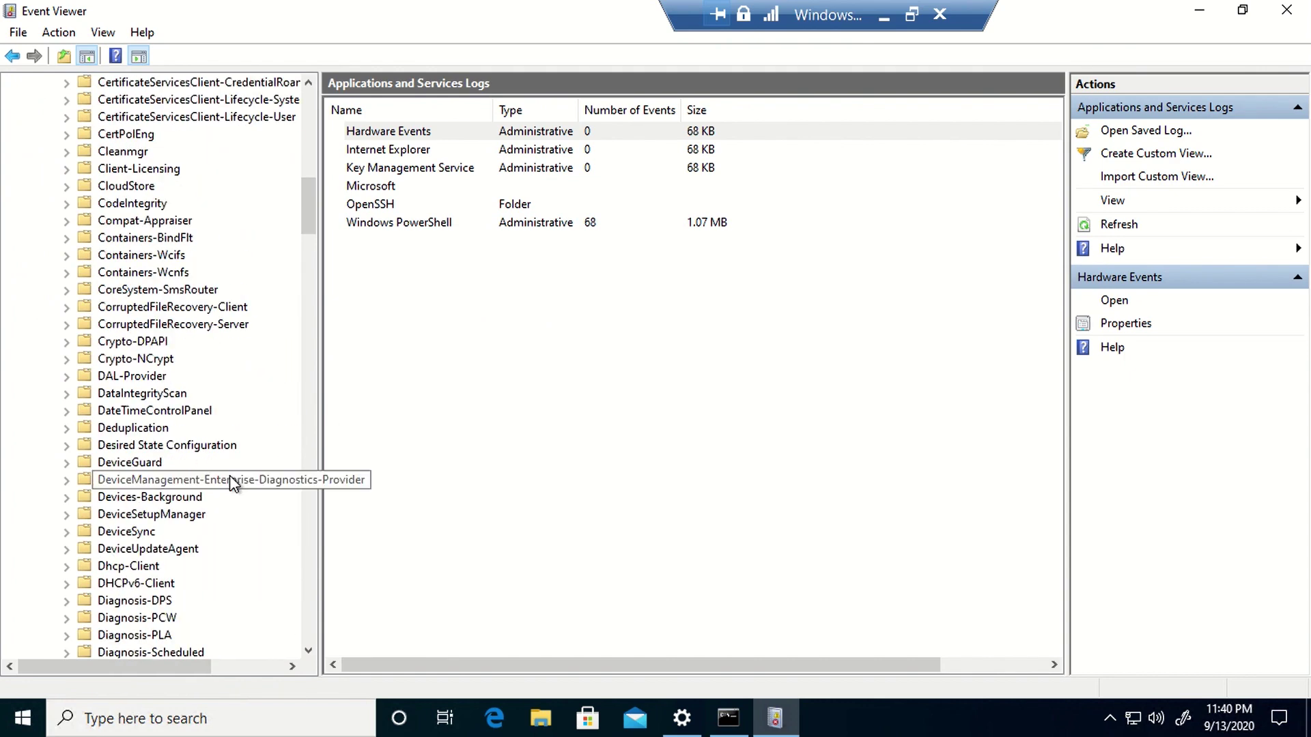
click(264, 479)
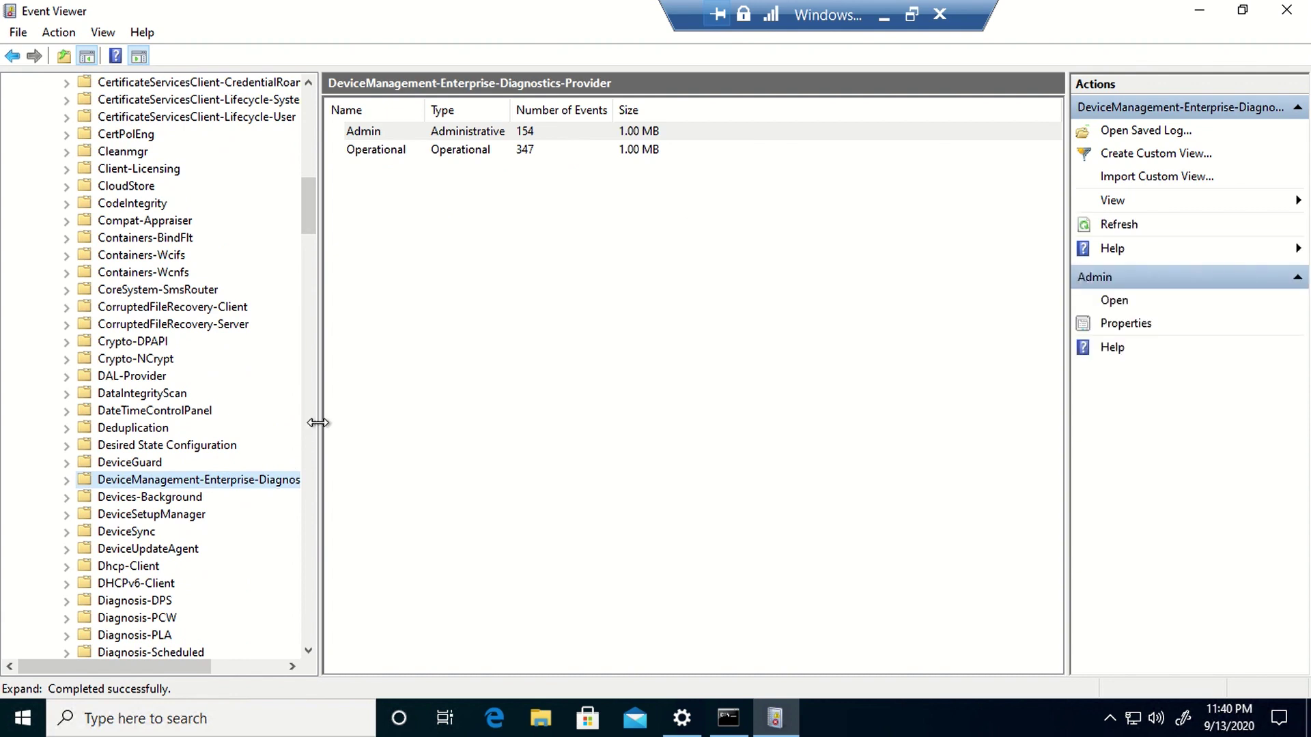
drag(320, 409, 411, 412)
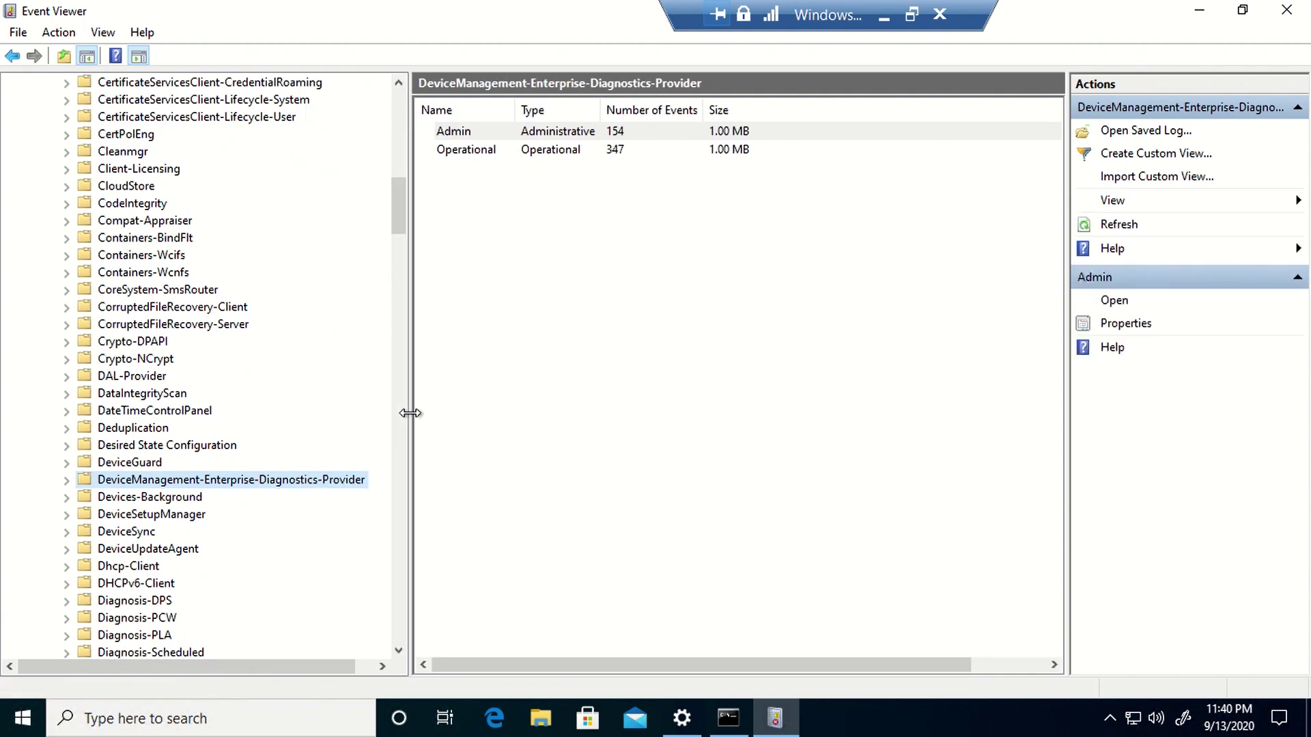
click(71, 481)
click(127, 499)
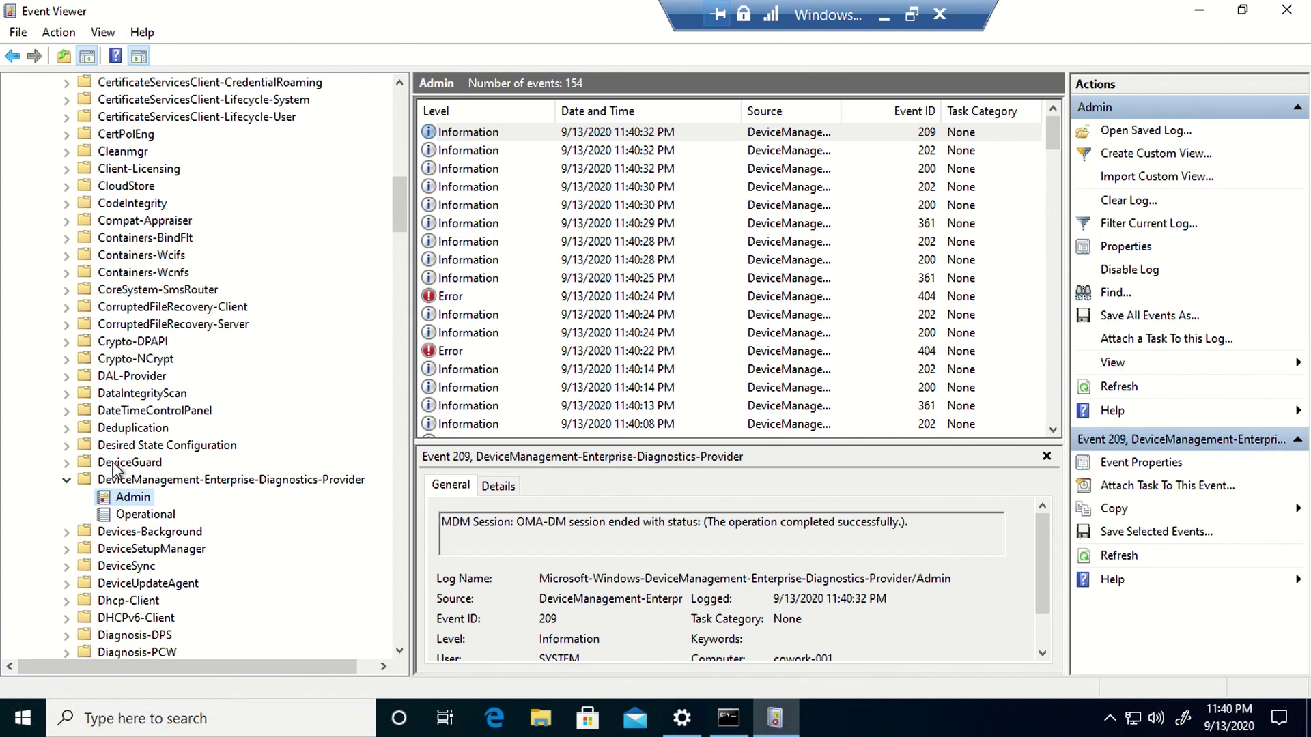
click(127, 515)
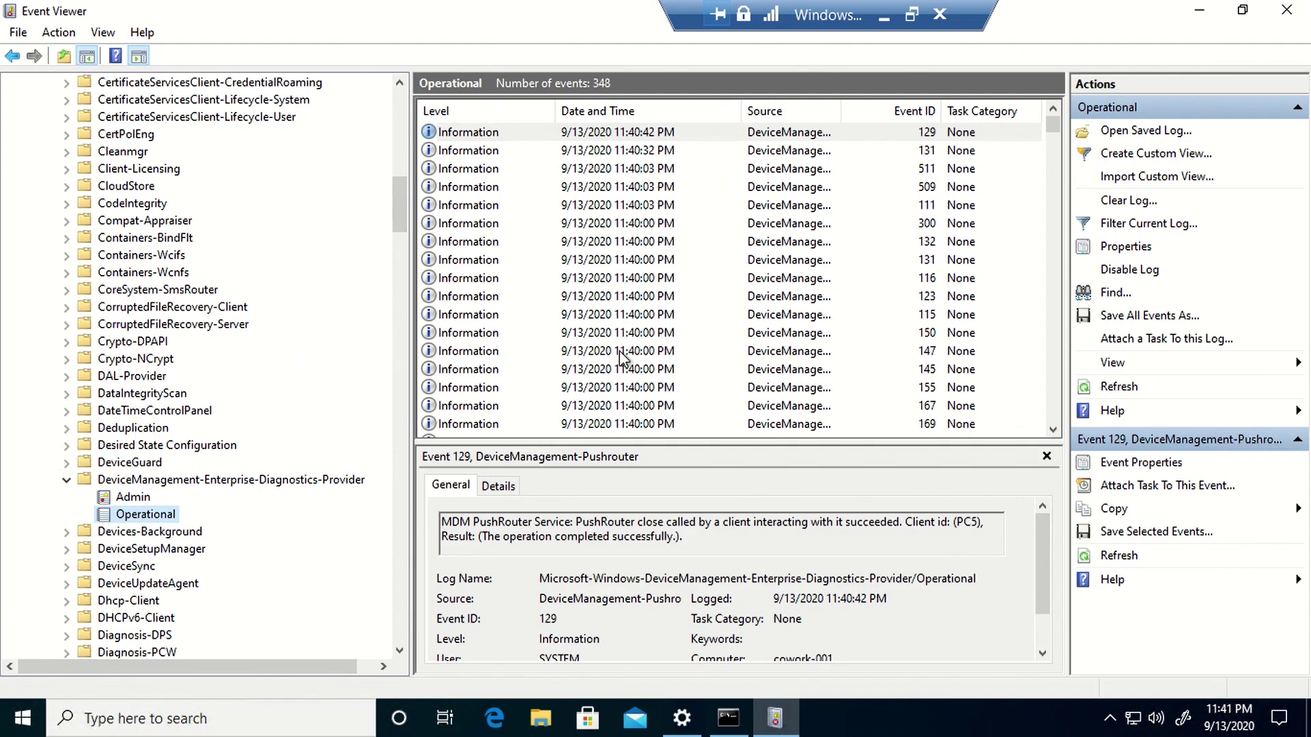
On the work account's management page, create an advanced diagnostic report and export it to C:\Users\Public\Documents\MDMDiagnostics.
click(679, 724)
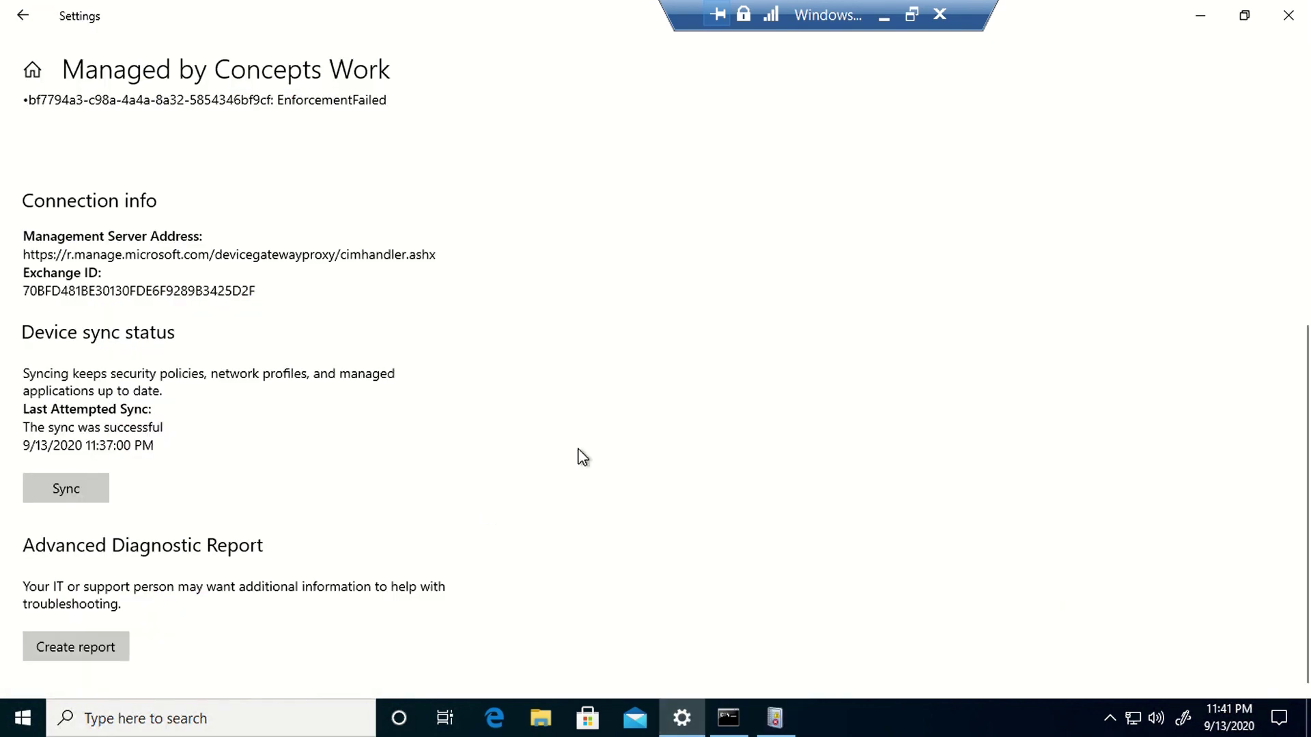
click(82, 650)
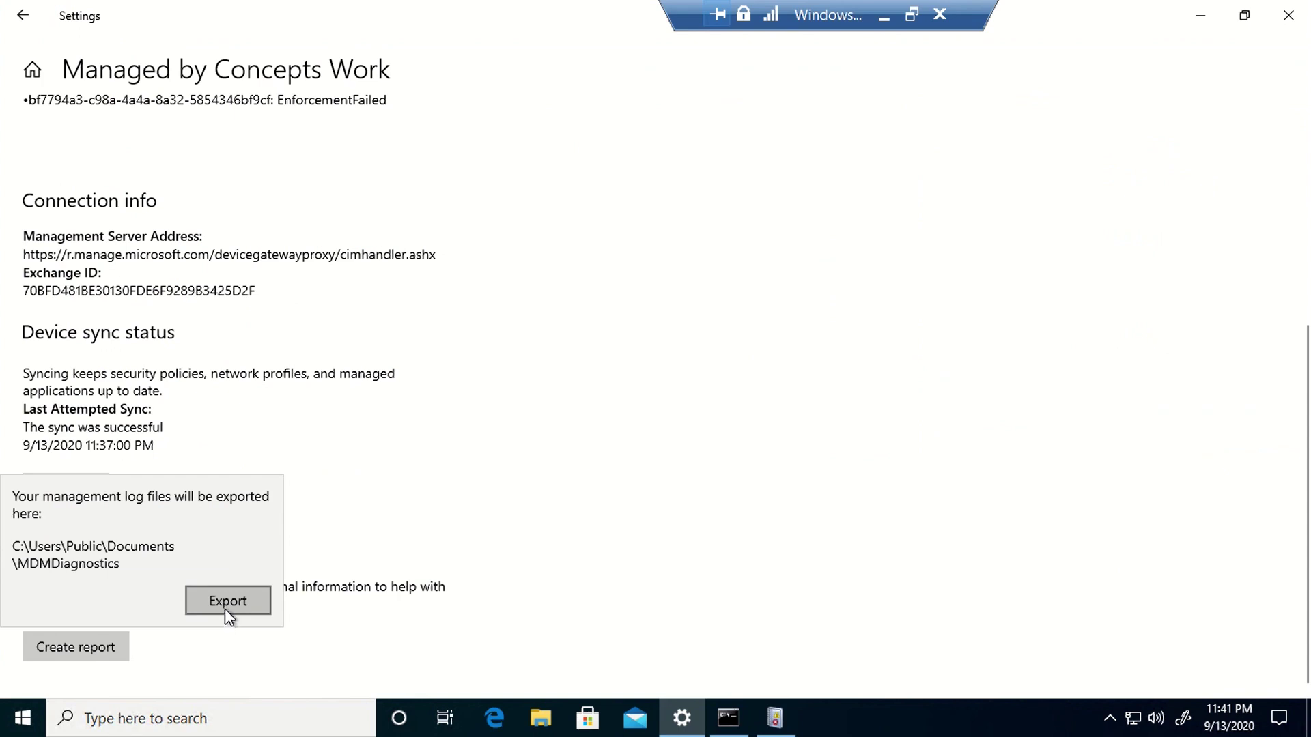
click(224, 609)
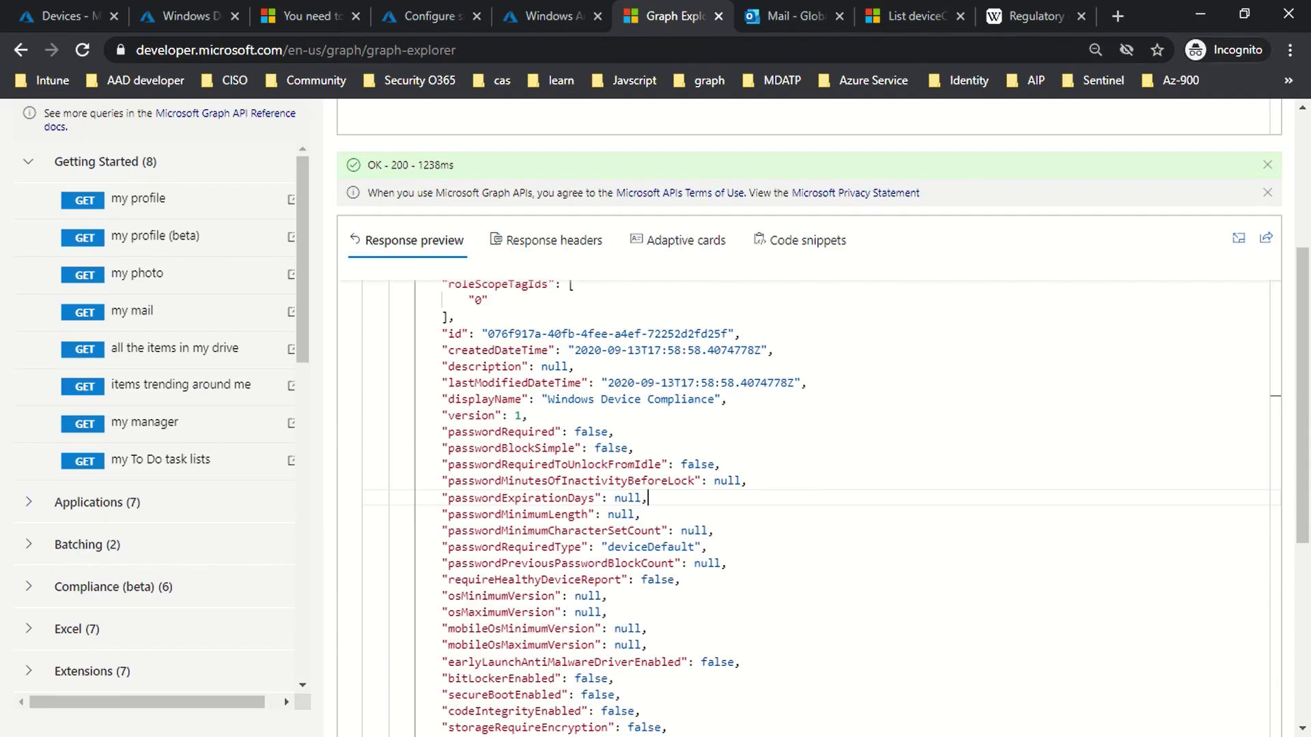
Return to COWORK-001's device compliance page, where all three policies are Compliant.
click(169, 3)
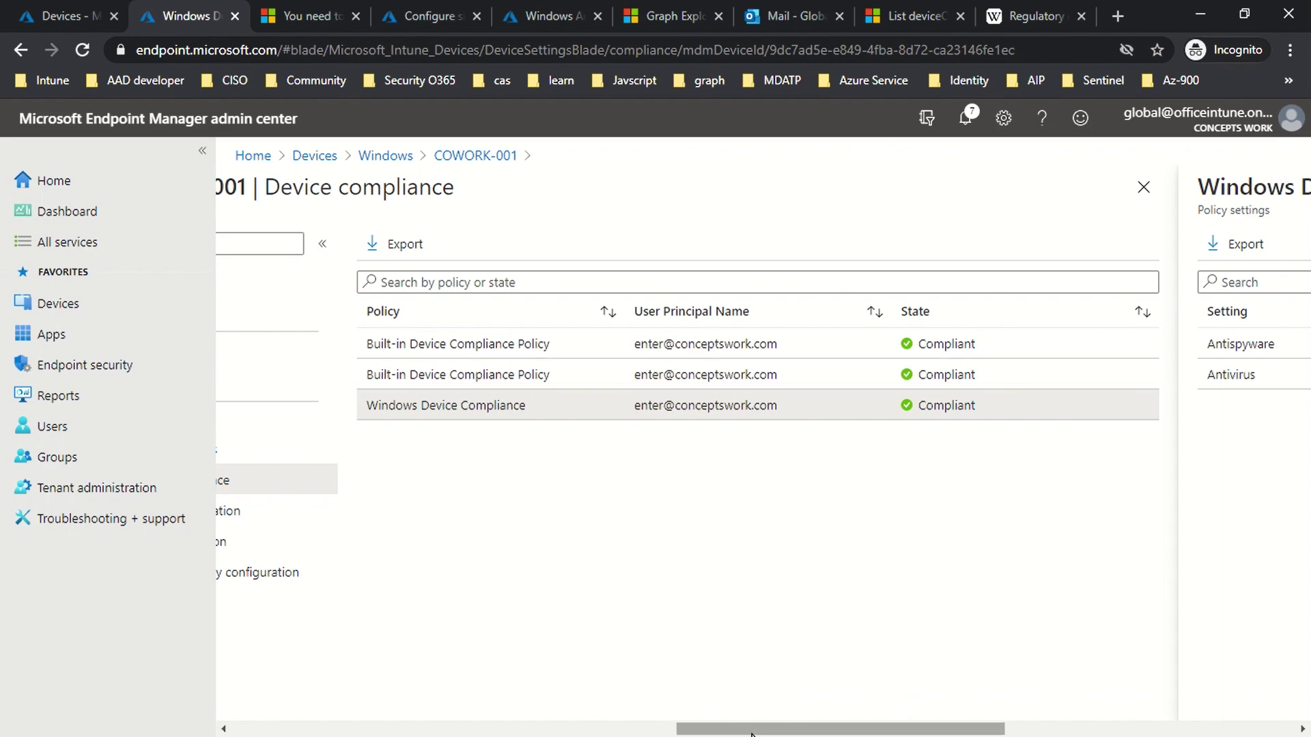
Open the Windows Device Compliance policy to confirm Antispyware and Antivirus are both Compliant.
drag(749, 729, 461, 730)
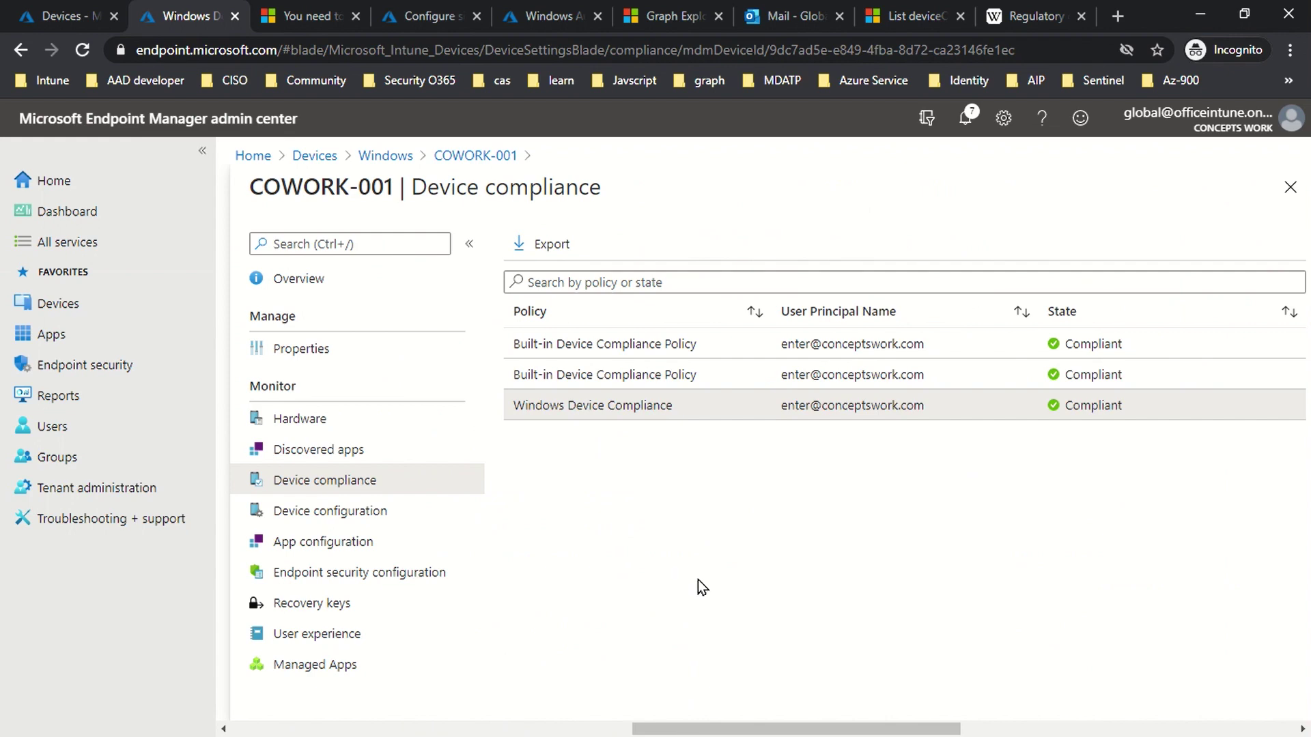
click(690, 405)
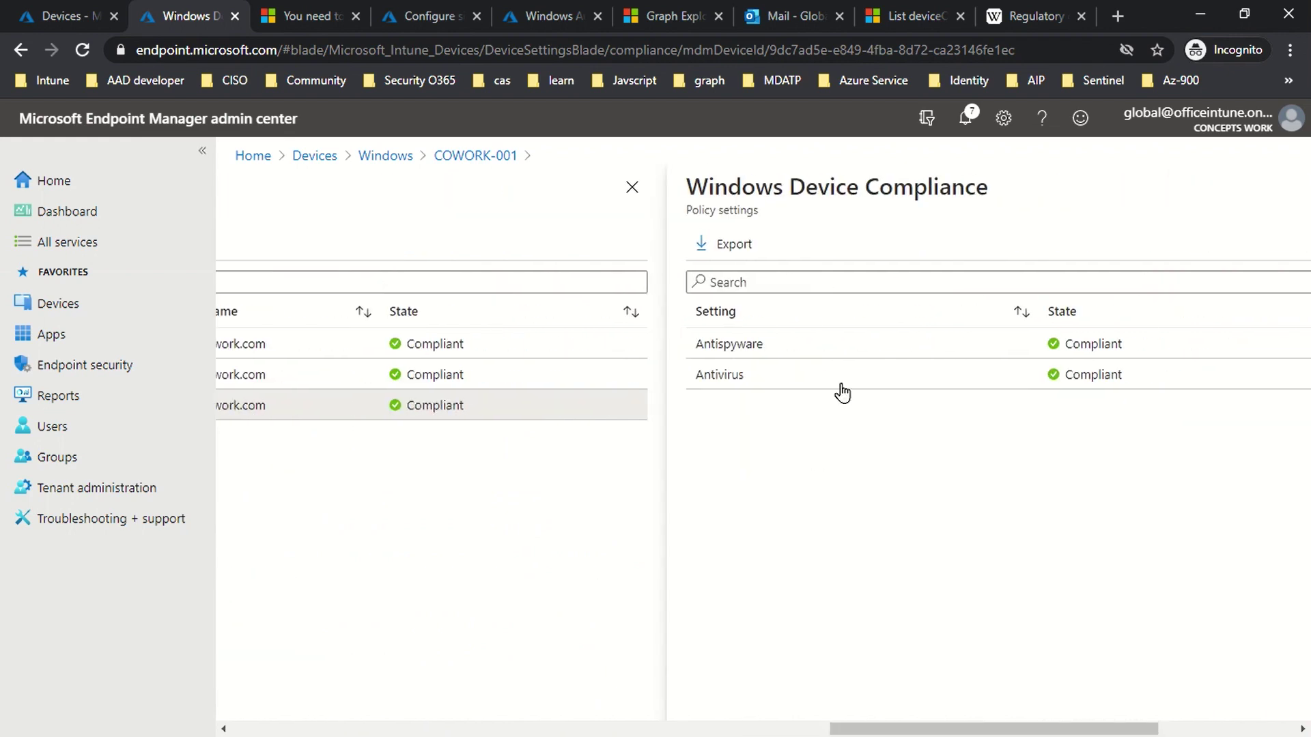